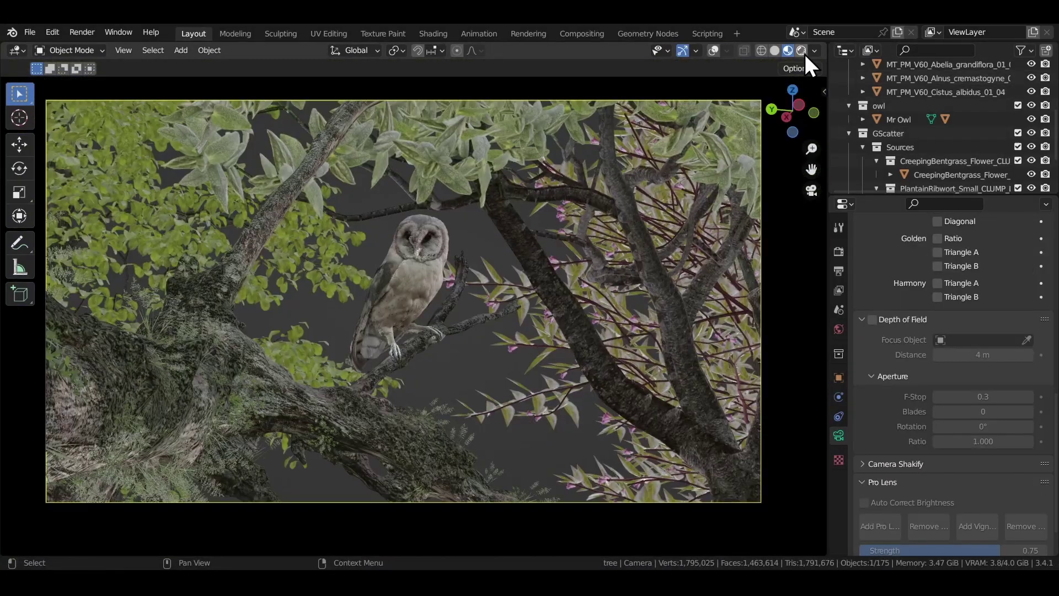
# Render the mushroom view live, sample 0.96 m focus from the mushrooms, and adjust the F-Stop.
pyautogui.click(802, 50)
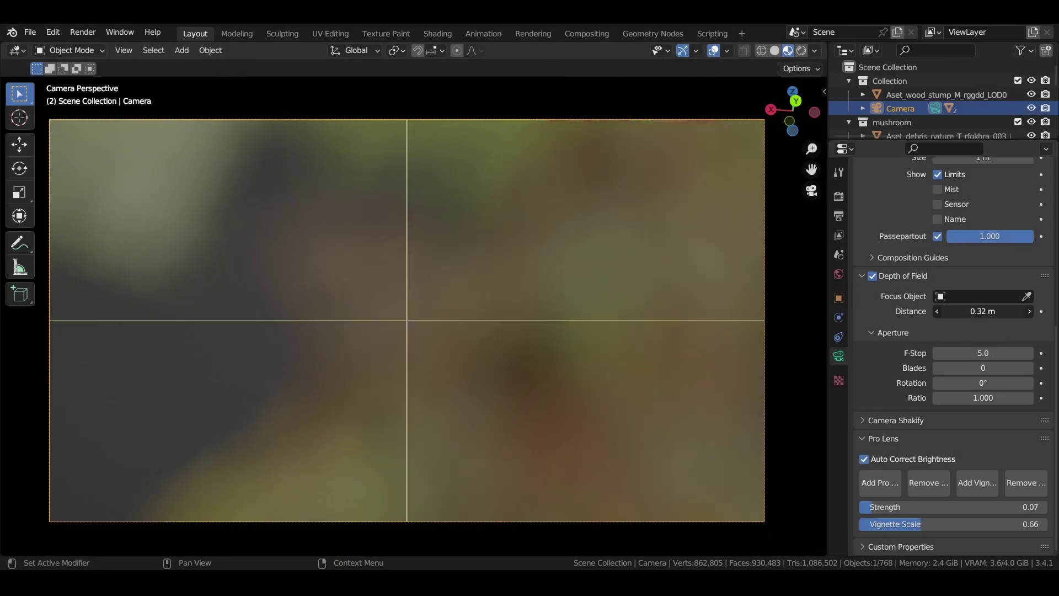
pyautogui.press('e')
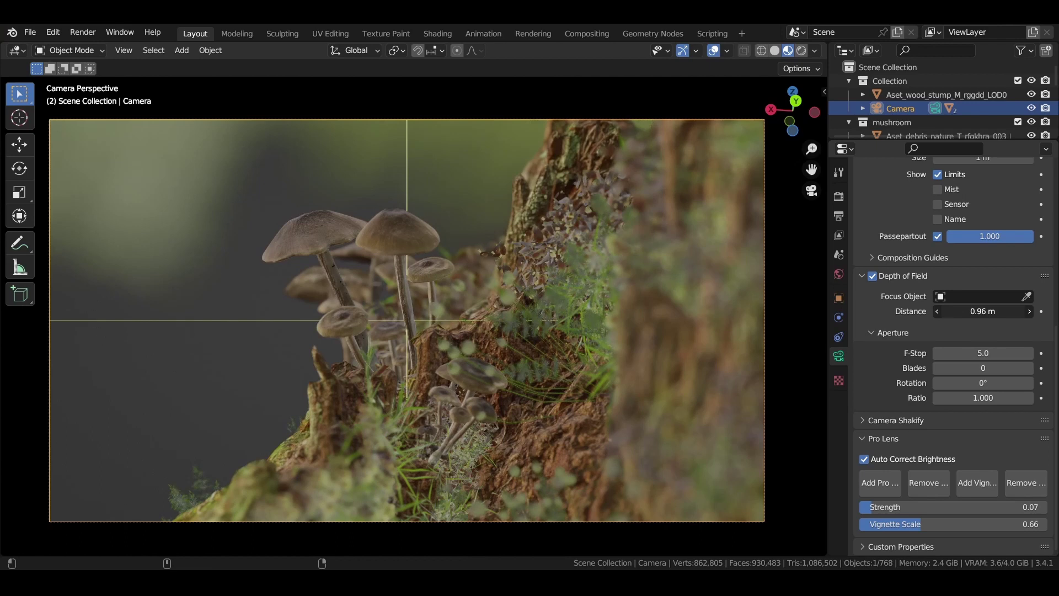
pyautogui.moveTo(981, 353); pyautogui.dragTo(960, 353)
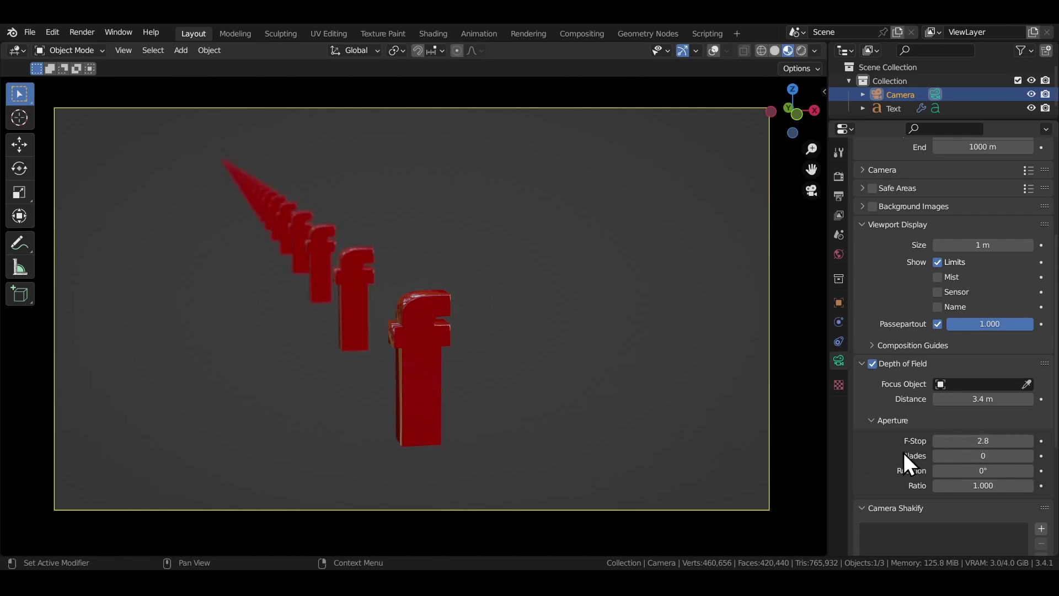
# Set the red-letter camera's Aperture F-Stop to 20.
pyautogui.click(941, 441)
pyautogui.write('20')
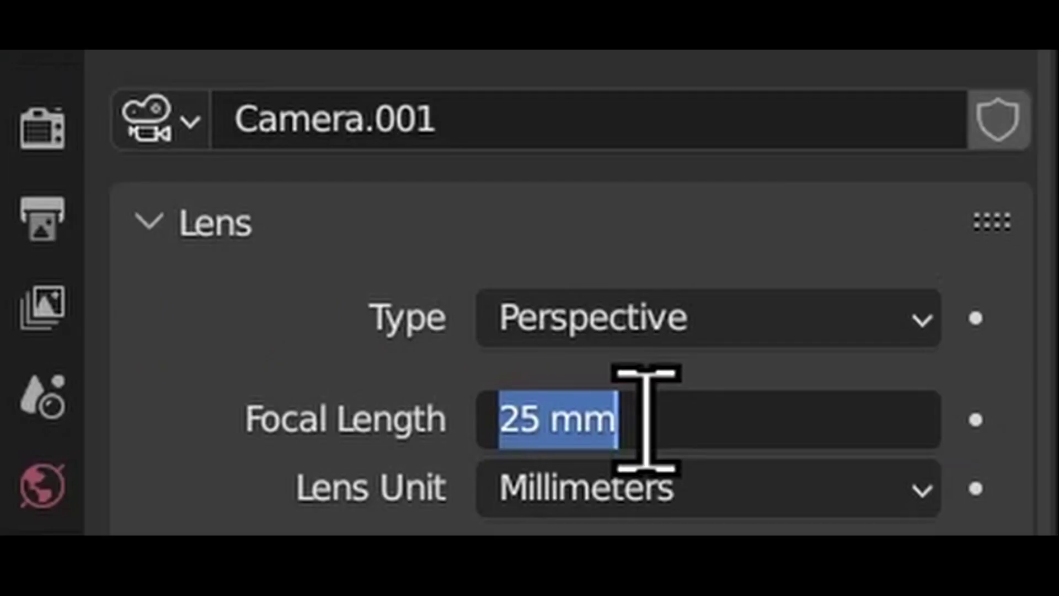
# Adjust the mushroom camera's lens focal length slightly.
pyautogui.moveTo(1017, 211); pyautogui.dragTo(1013, 212)
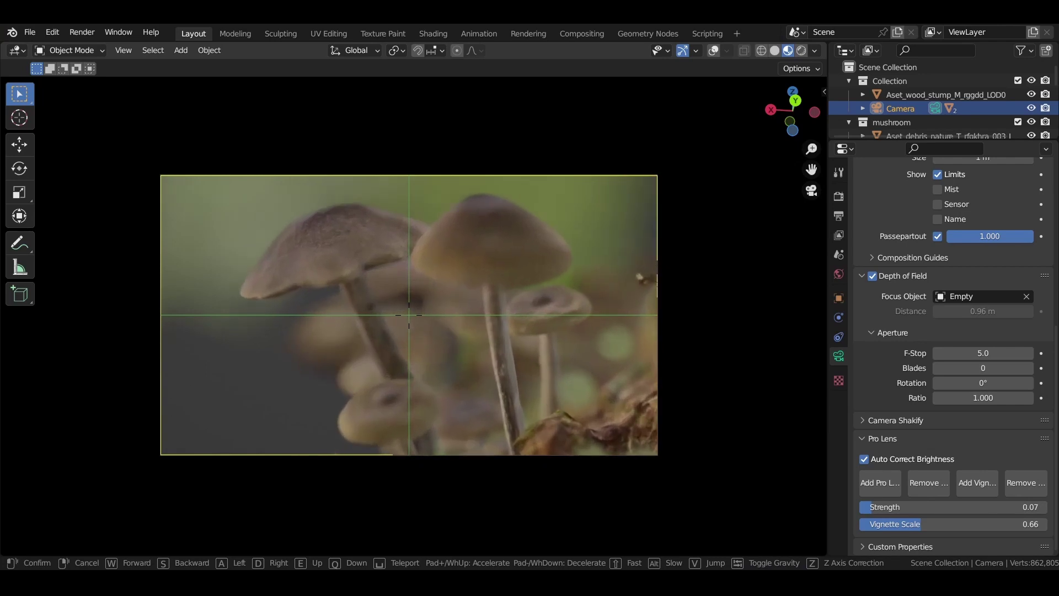
# Walk the camera forward to reframe the mushroom shot.
pyautogui.press('d')
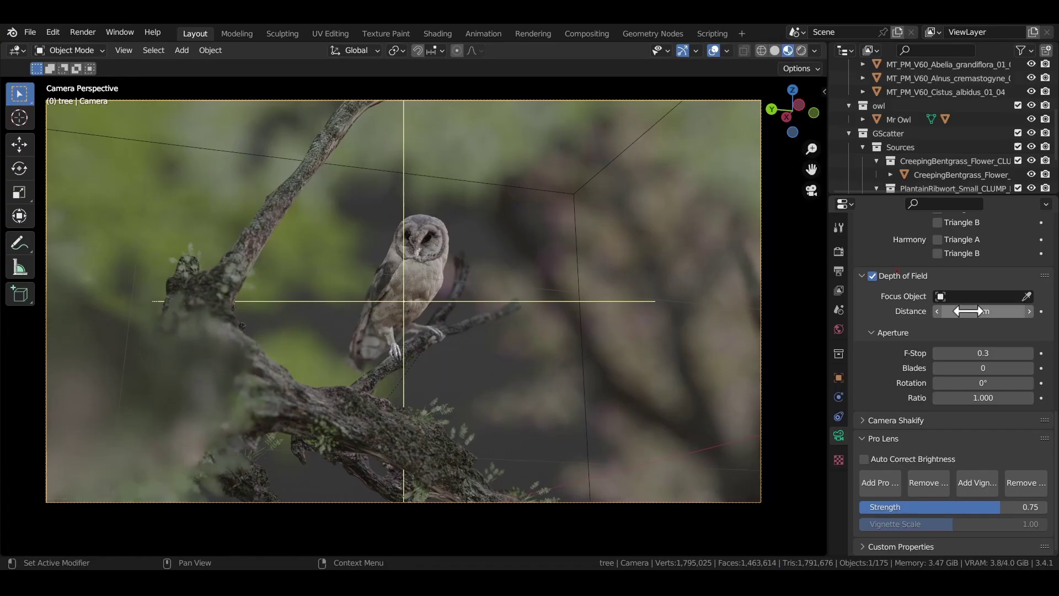
# Set owl camera focus to 3.5 m, enable Show Limits, and place the focus point at the owl (~4 m).
pyautogui.click(936, 311)
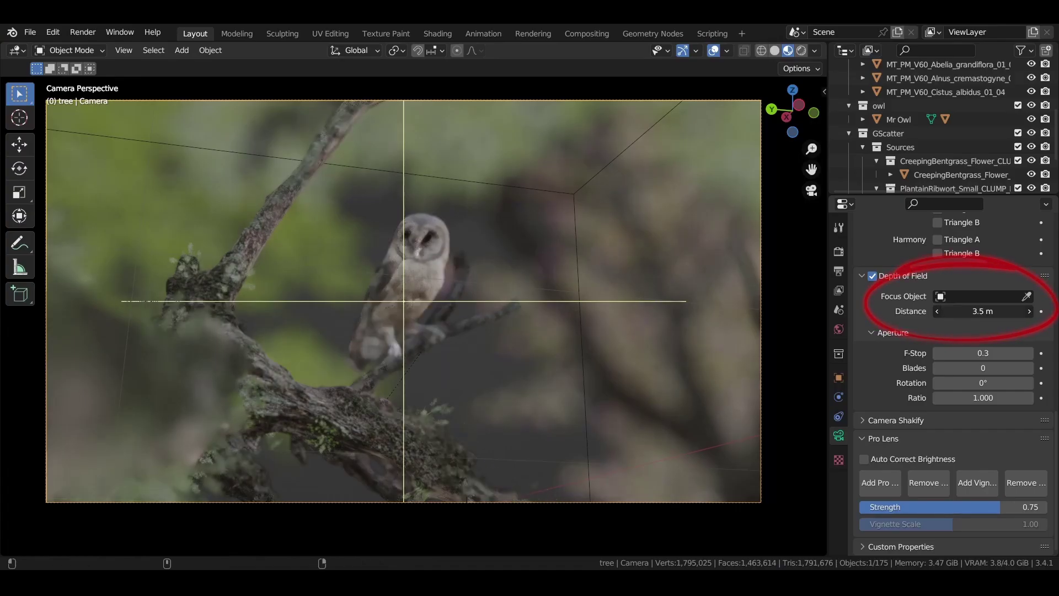
pyautogui.moveTo(982, 311); pyautogui.dragTo(992, 311)
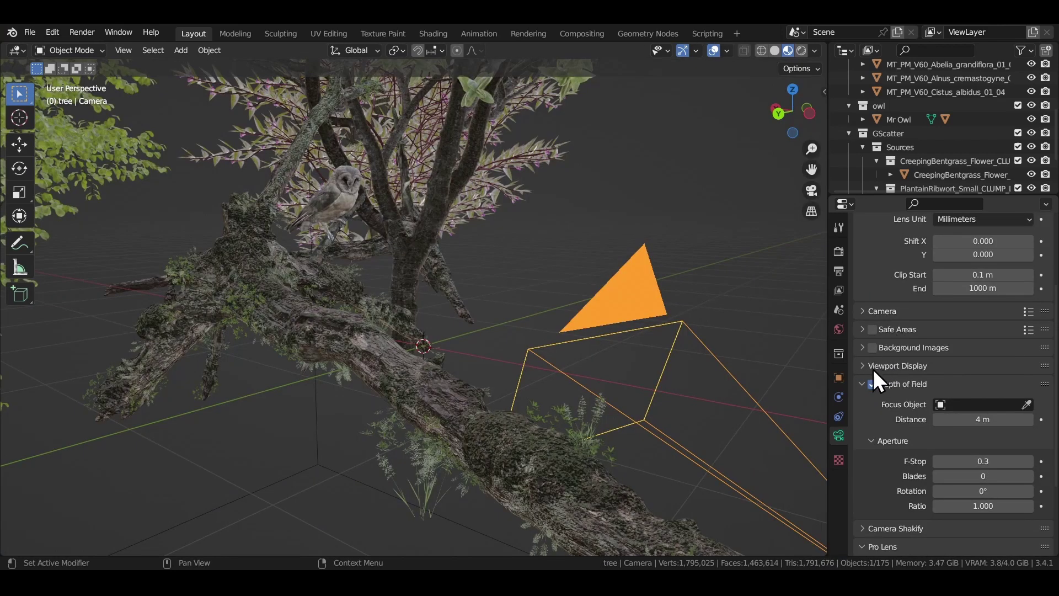
pyautogui.click(877, 367)
pyautogui.scroll(-2, 882, 402)
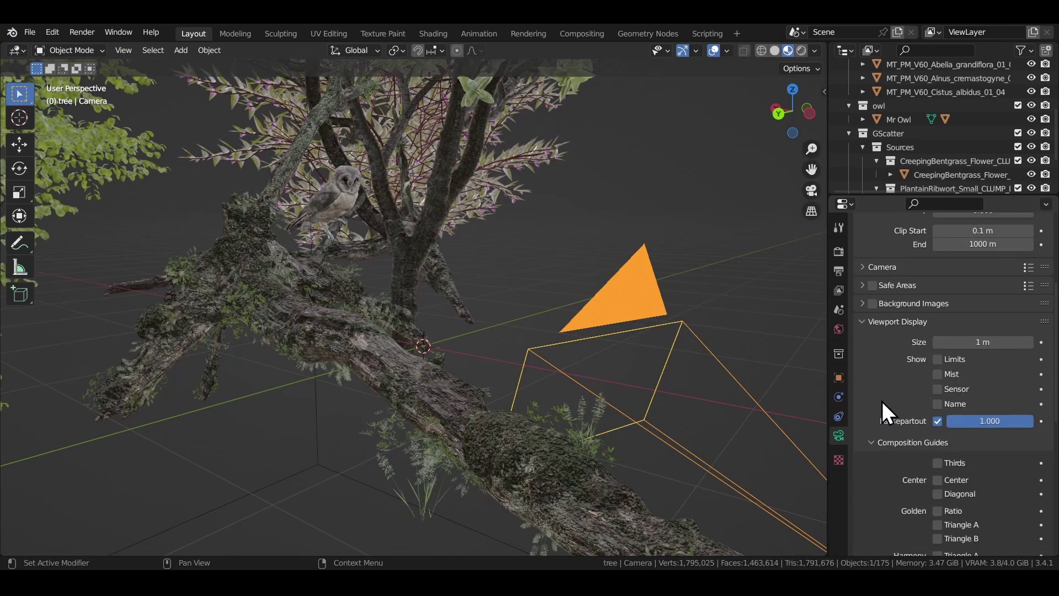
pyautogui.click(938, 360)
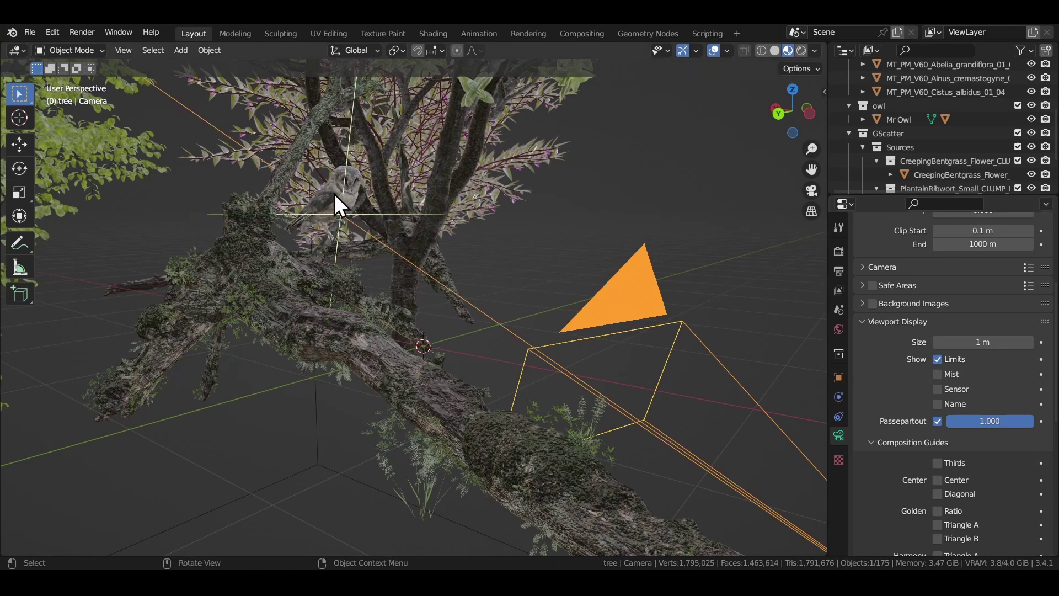
pyautogui.scroll(-12, 949, 386)
pyautogui.moveTo(983, 362)
pyautogui.mouseDown()
pyautogui.moveTo(1009, 362)
pyautogui.moveTo(983, 362)
pyautogui.mouseUp()
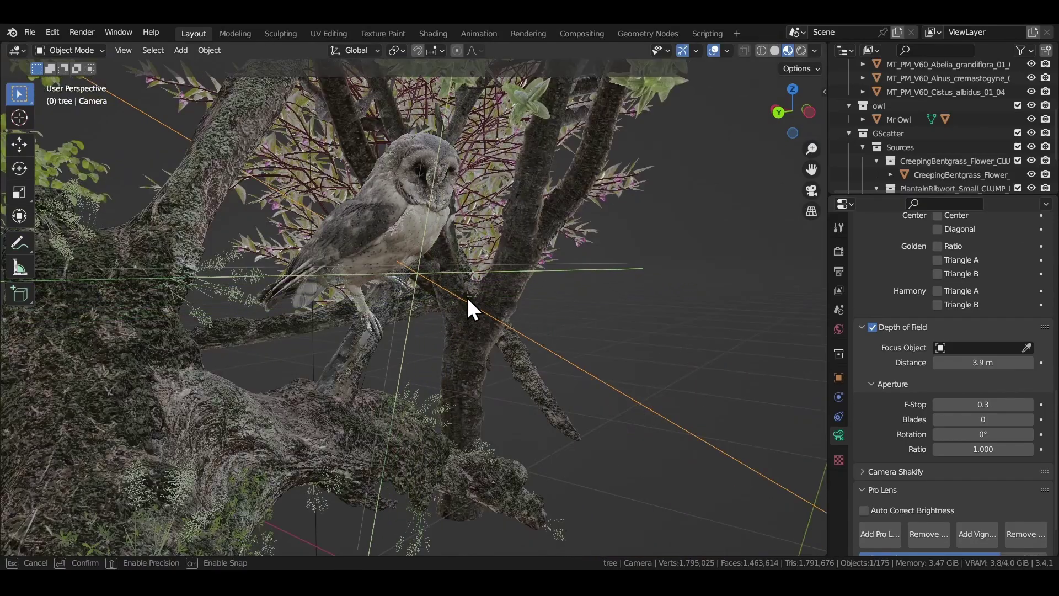
pyautogui.moveTo(446, 312)
pyautogui.mouseDown()
pyautogui.moveTo(497, 341)
pyautogui.moveTo(438, 295)
pyautogui.mouseUp()
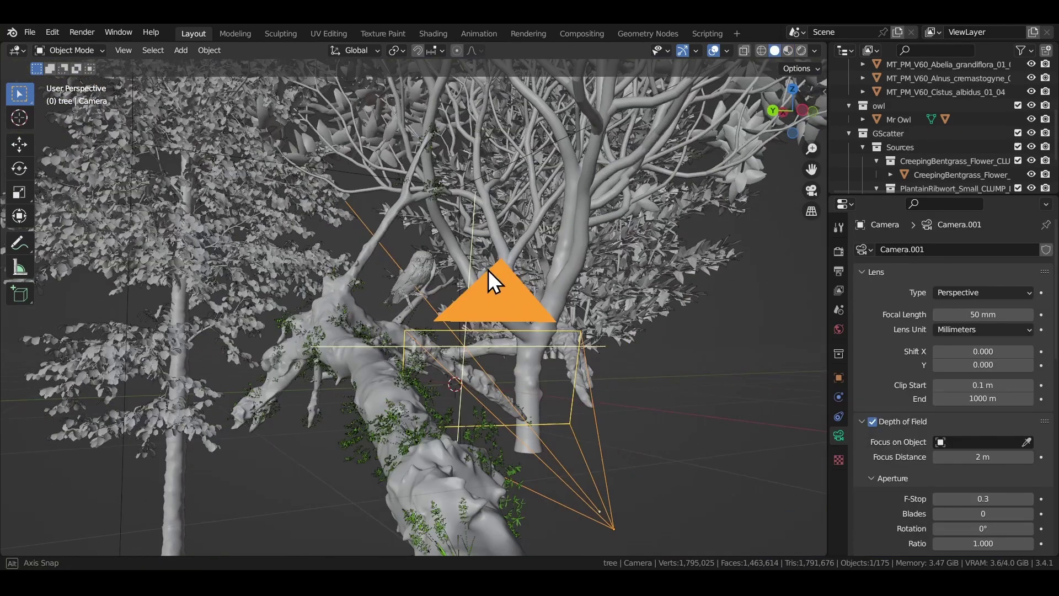
# In Material Preview camera view, set Camera.001's focus distance to 4 m so the owl is sharp.
pyautogui.click(788, 53)
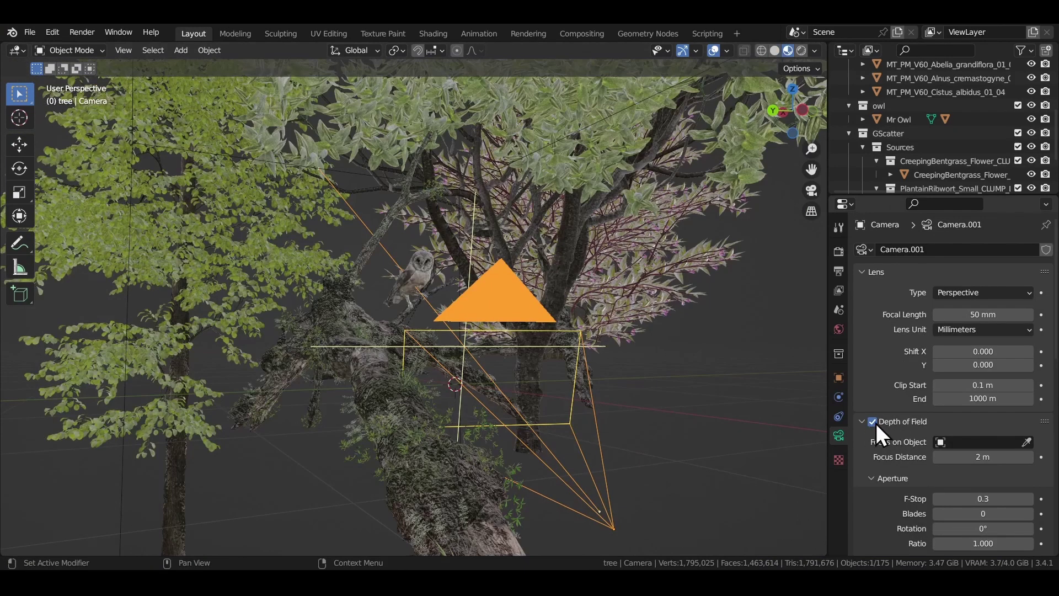
pyautogui.press('KP_0')
pyautogui.moveTo(982, 457); pyautogui.dragTo(996, 457)
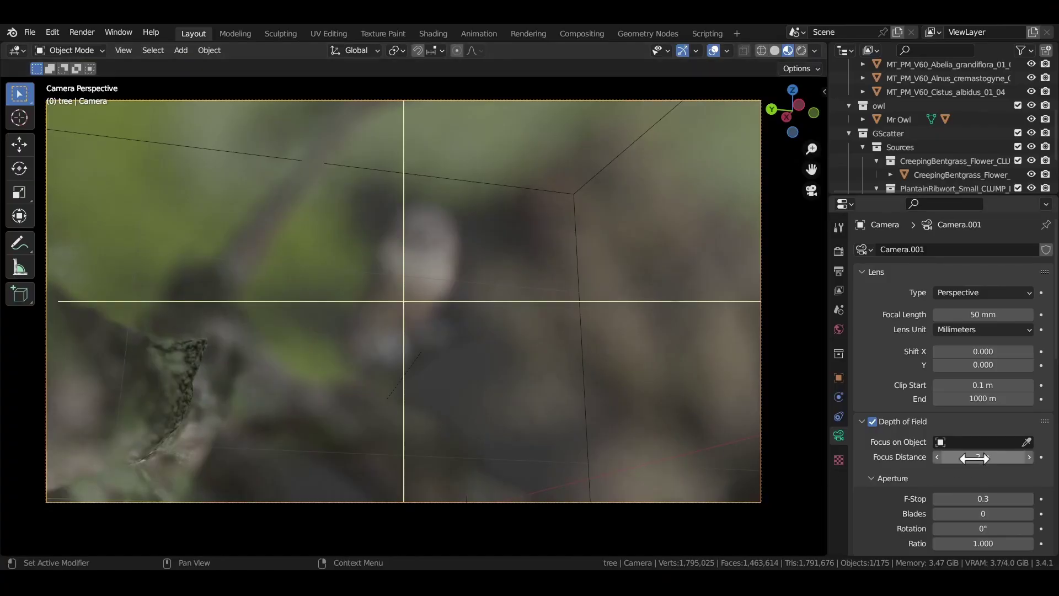
pyautogui.moveTo(983, 457); pyautogui.dragTo(1009, 457)
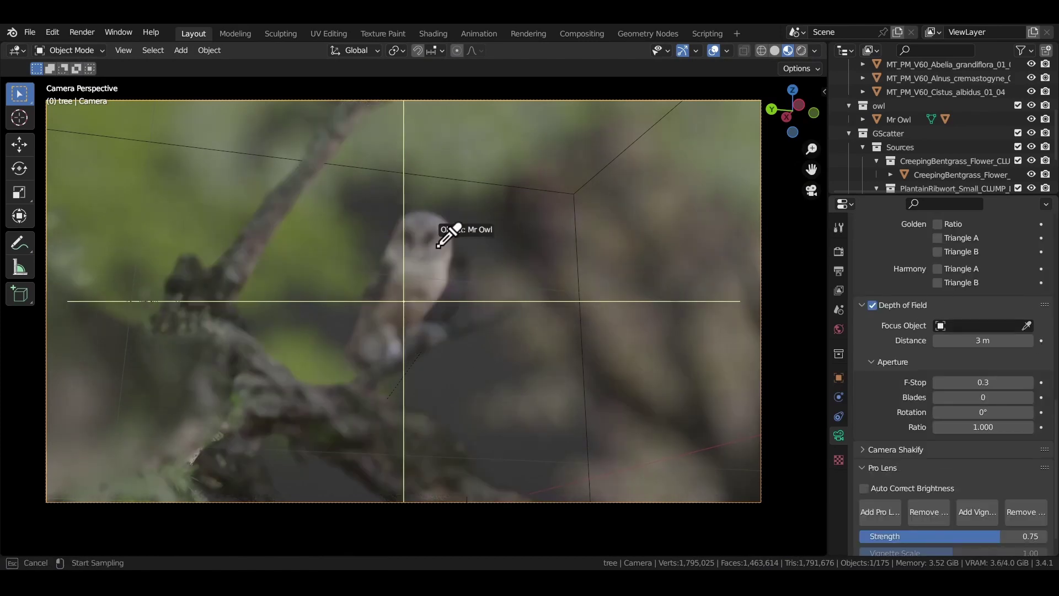
# Set the camera's Depth of Field Focus Object to Mr Owl.
pyautogui.click(439, 246)
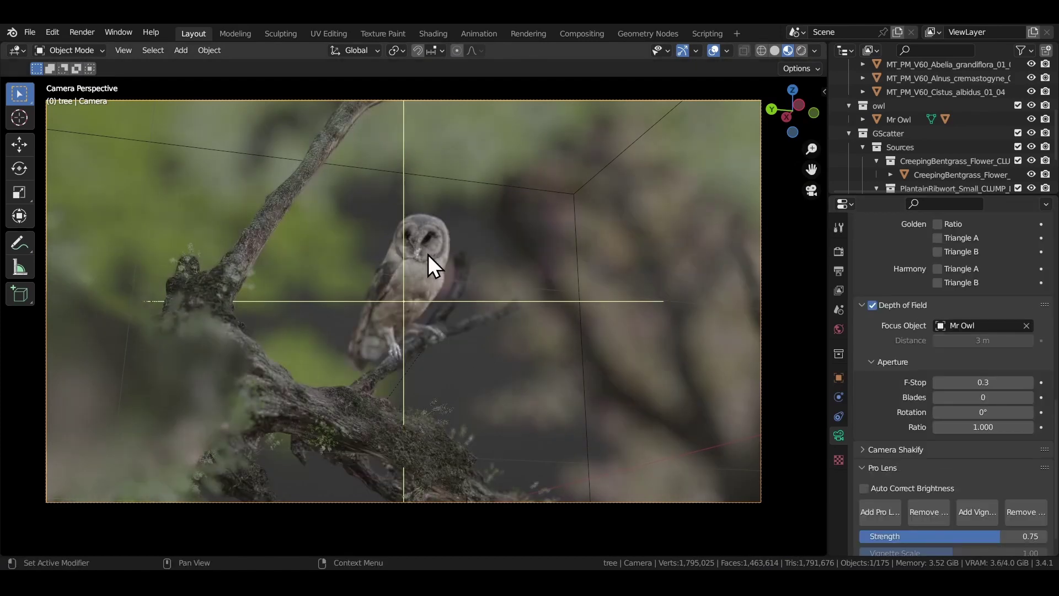
pyautogui.click(1027, 325)
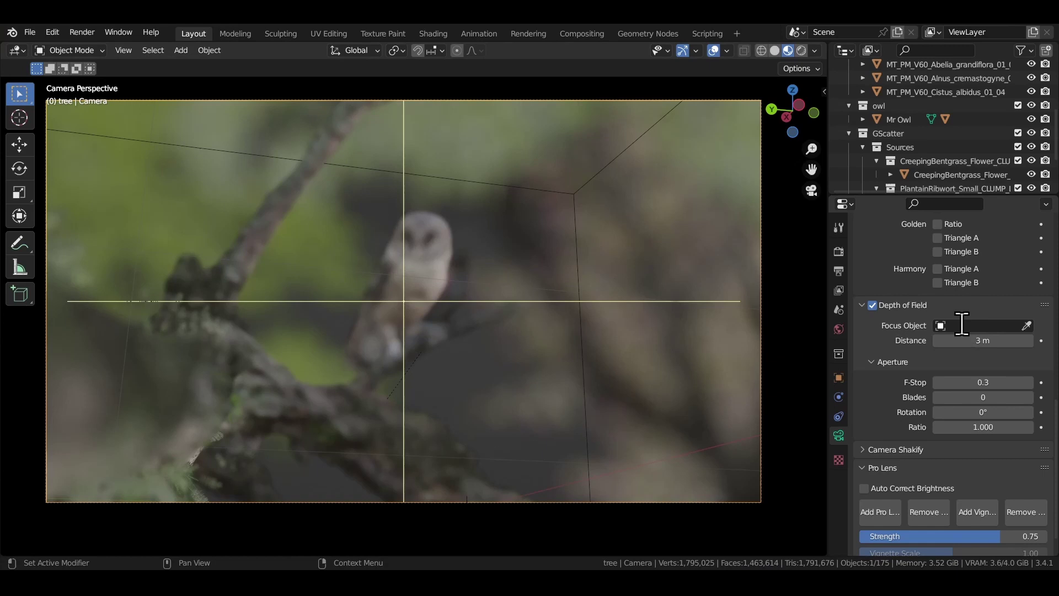
pyautogui.click(962, 325)
pyautogui.write('Mr Owl')
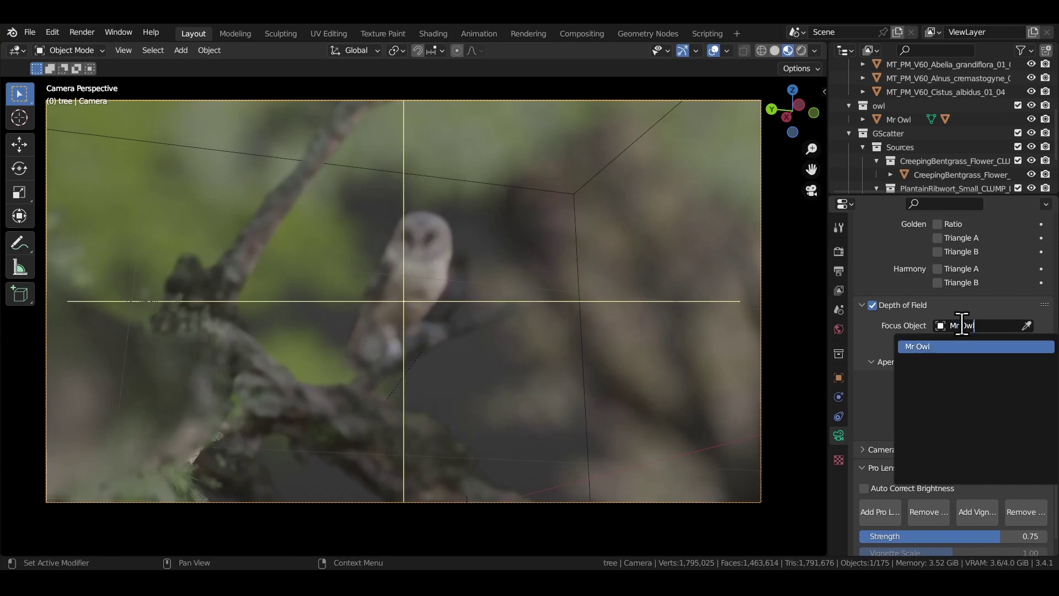
pyautogui.press('Return')
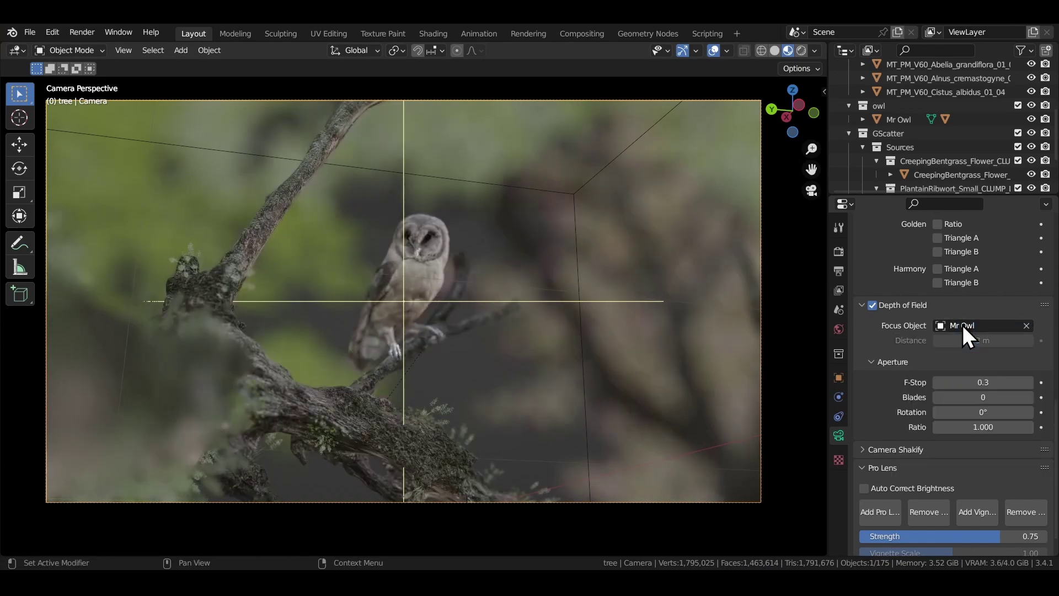
# Move the owl along the Y axis.
pyautogui.click(474, 287)
pyautogui.press('g')
pyautogui.press('y')
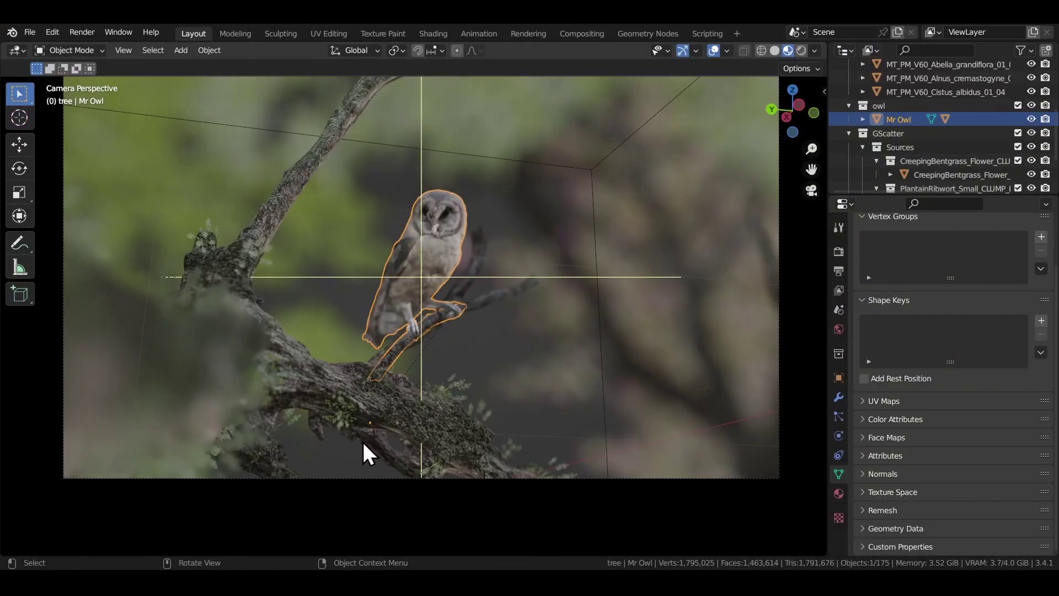
pyautogui.scroll(8, 396, 365)
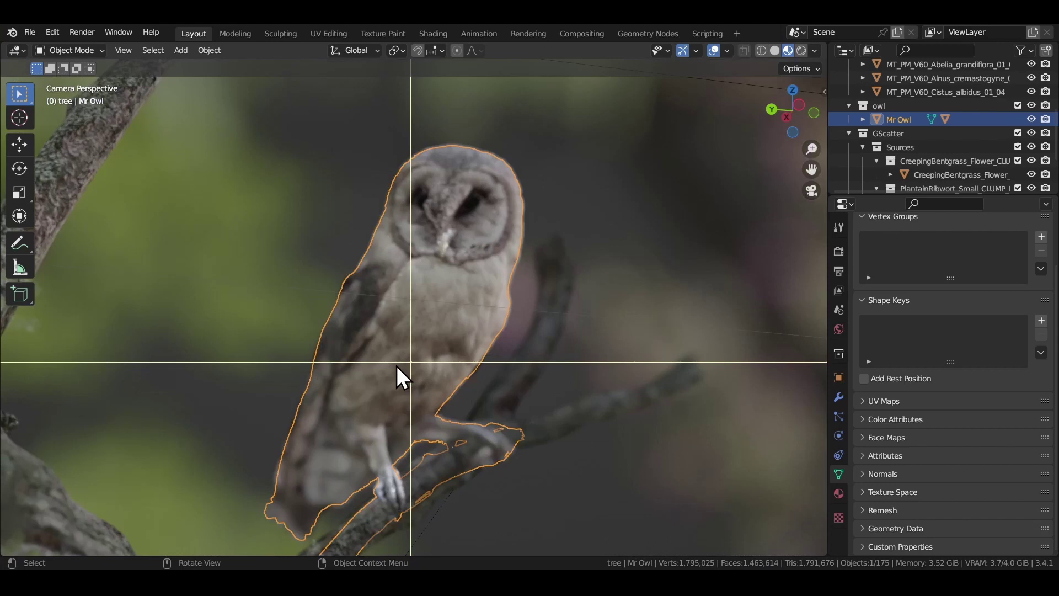
pyautogui.scroll(-2, 408, 319)
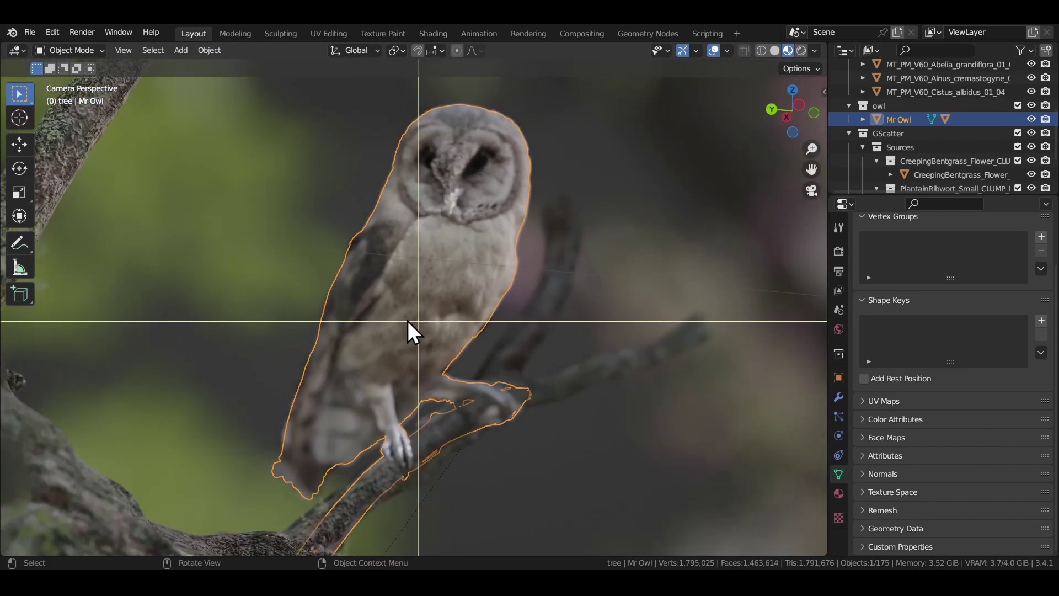
# Reposition Mr Owl on the branch with the move gizmo, raising it and fine-tuning one axis.
pyautogui.scroll(-3, 409, 320)
pyautogui.hotkey('shift', 'space')
pyautogui.press('g')
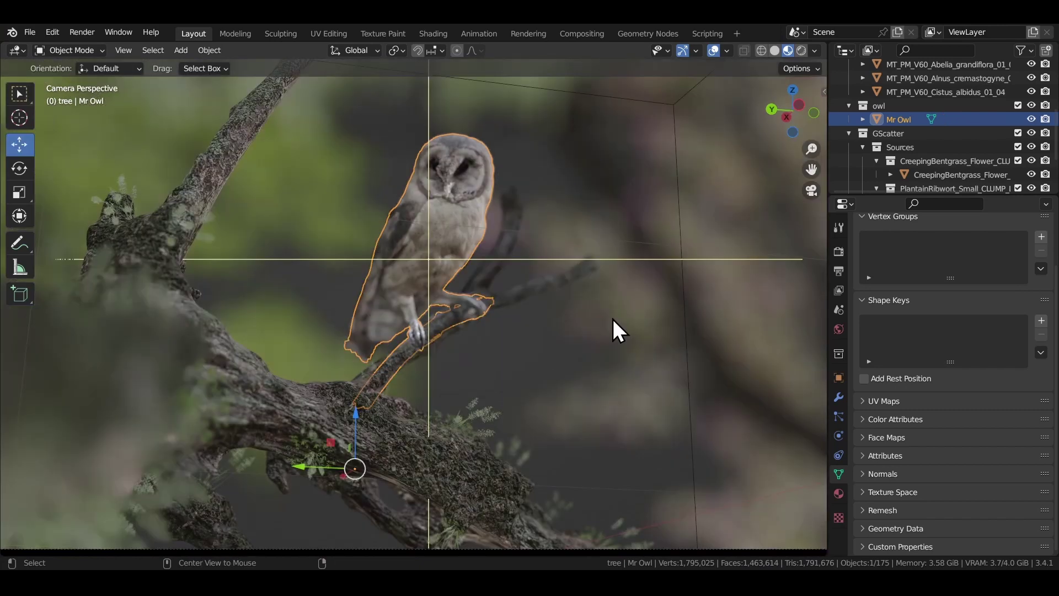
pyautogui.press('n')
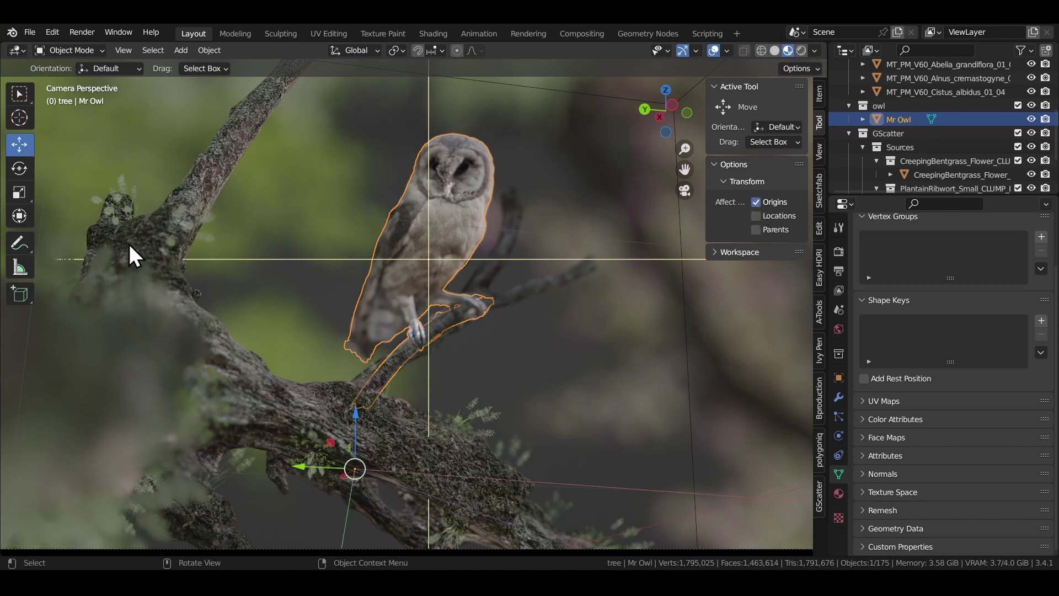
pyautogui.moveTo(357, 414); pyautogui.dragTo(369, 269)
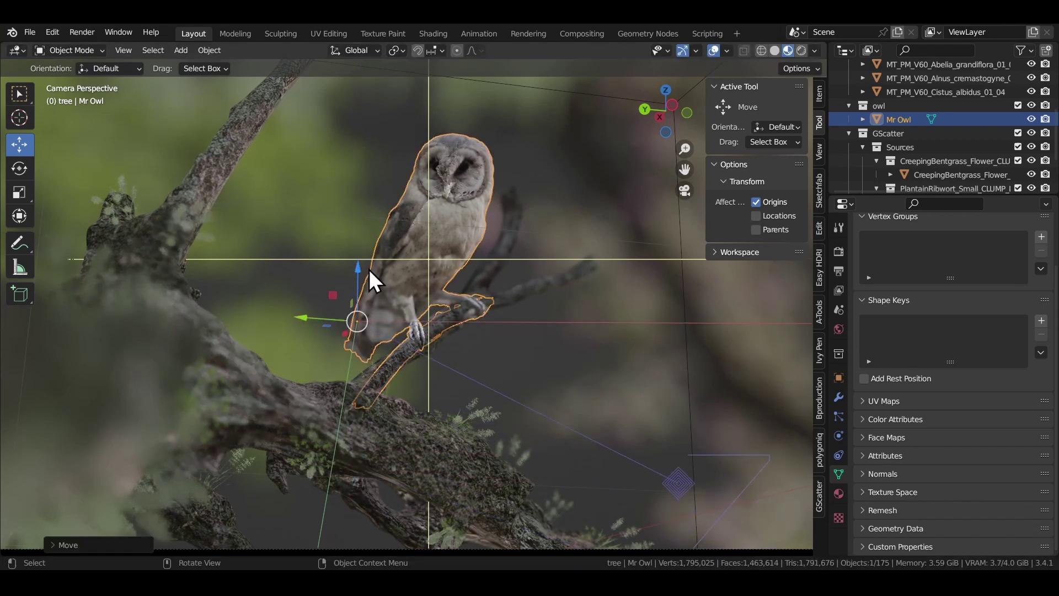
pyautogui.scroll(4, 339, 344)
pyautogui.moveTo(289, 439); pyautogui.dragTo(239, 511)
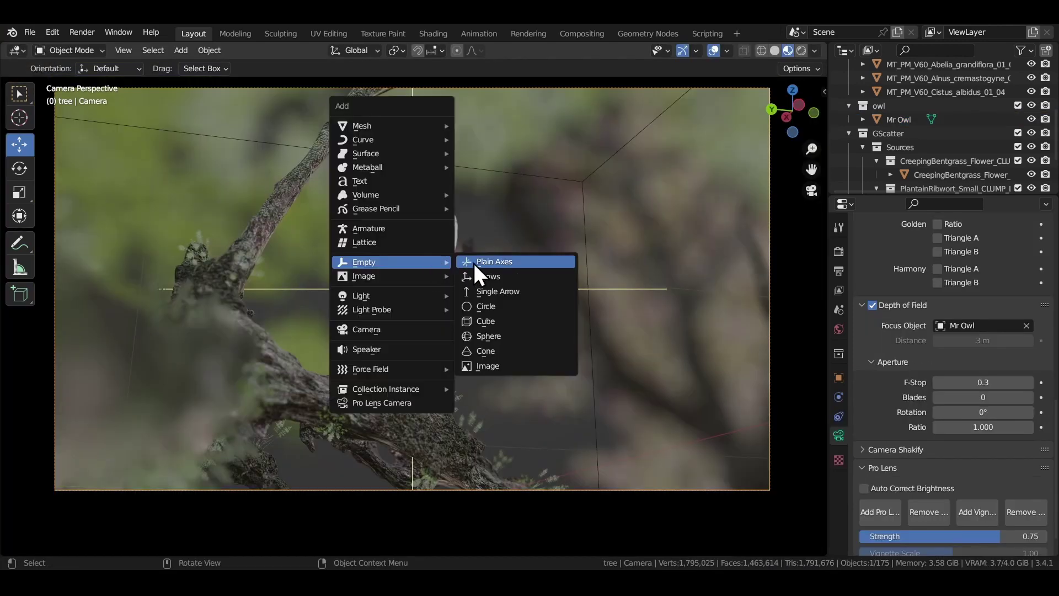
# Add a plain-axes empty at the owl's head and make it the camera's focus object.
pyautogui.click(480, 263)
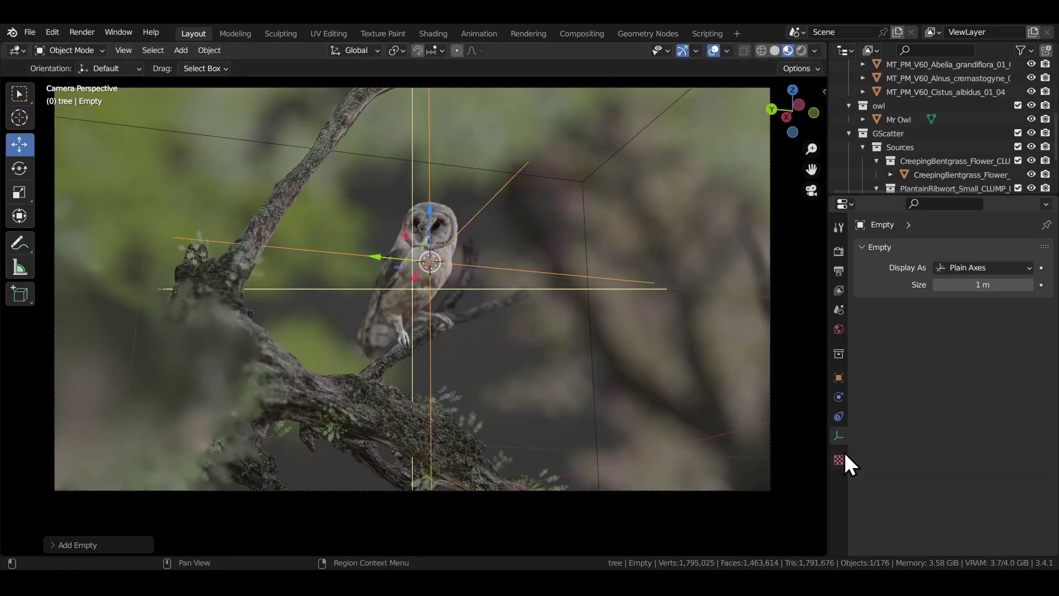
pyautogui.click(664, 491)
pyautogui.scroll(-15, 886, 485)
pyautogui.click(1027, 369)
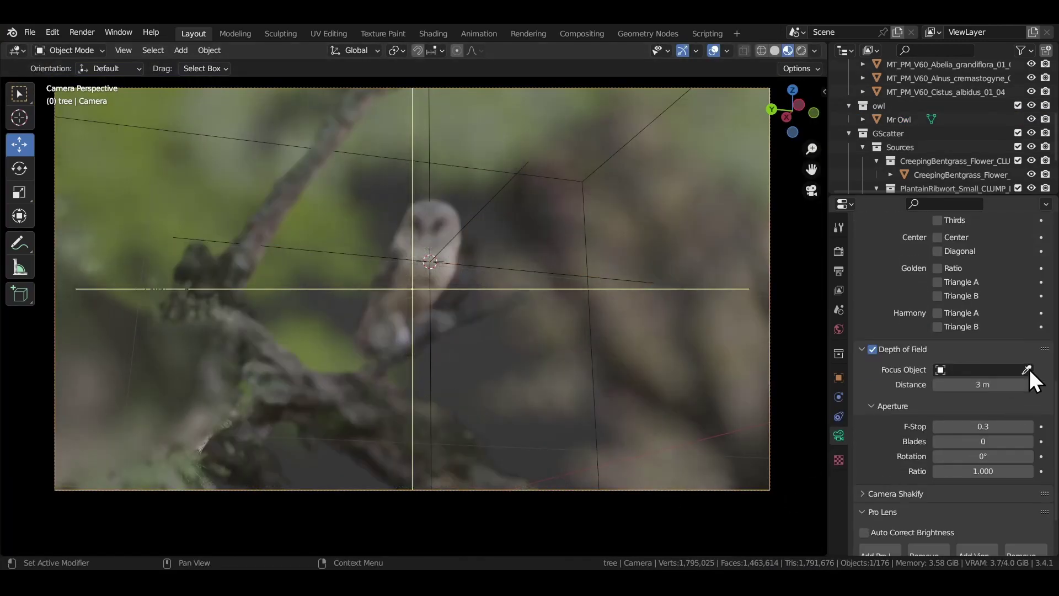
pyautogui.click(981, 369)
pyautogui.write('empt')
pyautogui.press('Return')
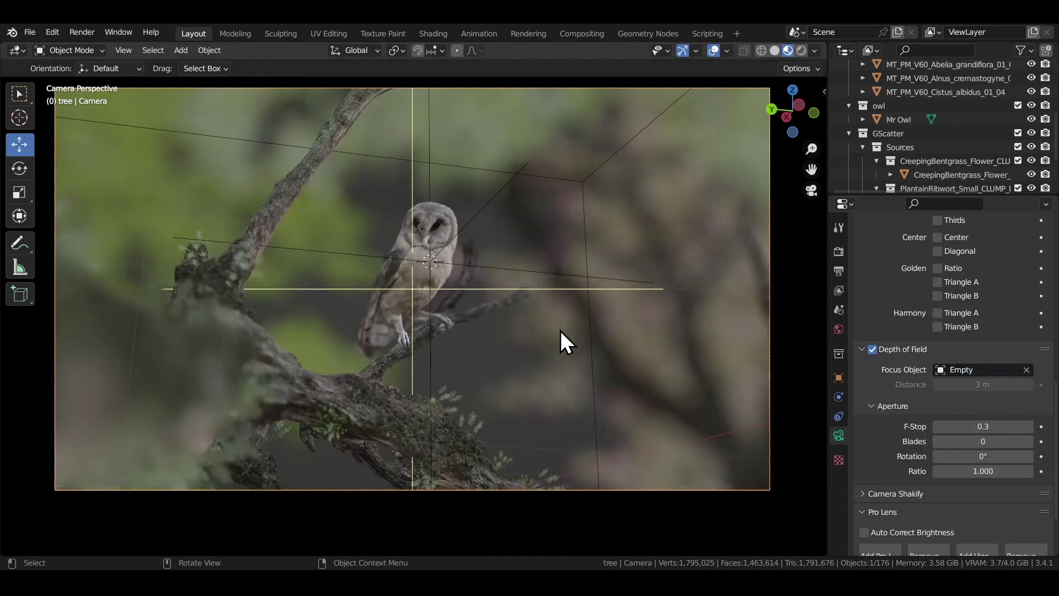
# Move the Empty along the X axis and raise the camera F-Stop to 5.0.
pyautogui.scroll(3, 560, 330)
pyautogui.click(534, 237)
pyautogui.press('g')
pyautogui.press('x')
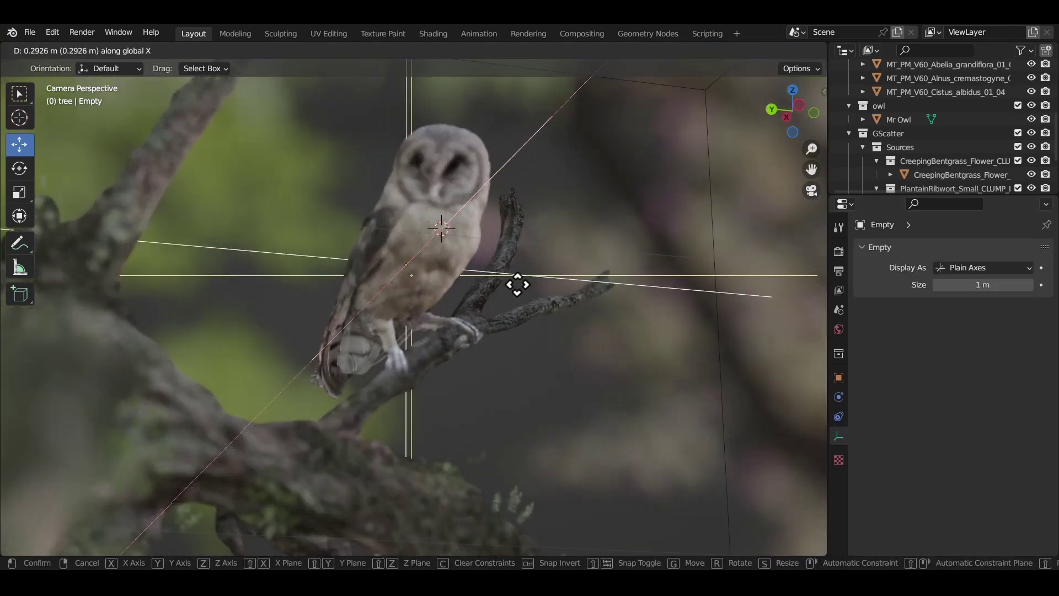
pyautogui.click(561, 271)
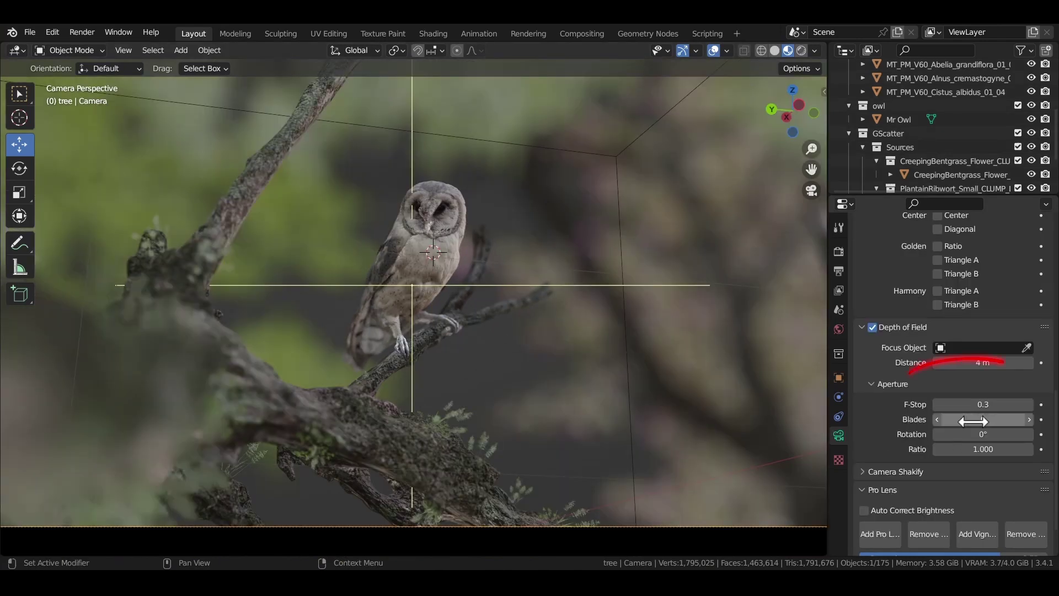
pyautogui.moveTo(982, 405)
pyautogui.mouseDown()
pyautogui.moveTo(1015, 404)
pyautogui.moveTo(987, 404)
pyautogui.moveTo(998, 405)
pyautogui.mouseUp()
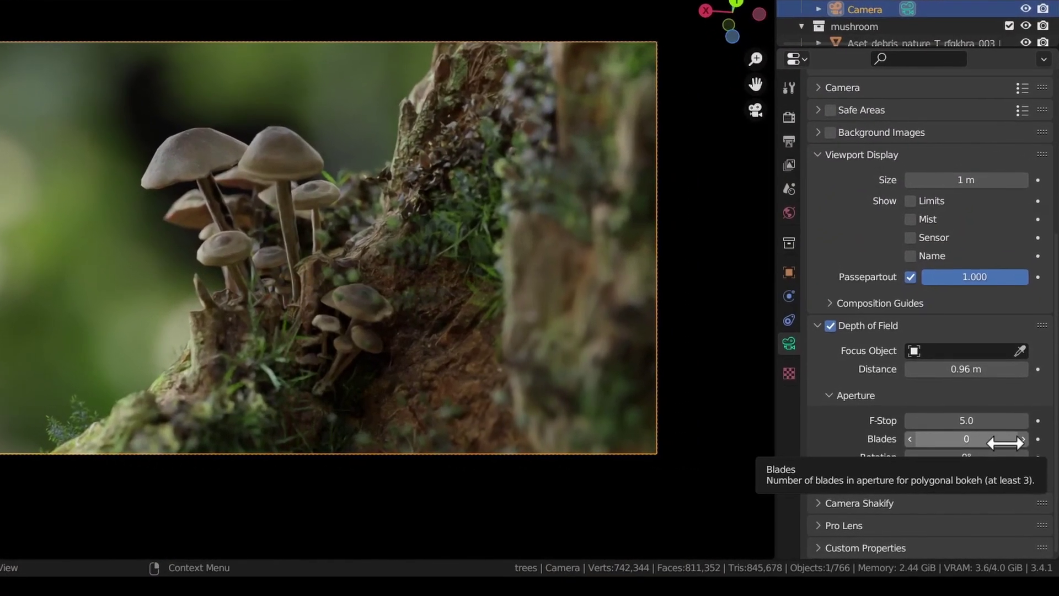
# Set 3 aperture blades, briefly trying 4, and rotate the bokeh to 45° then back to 0°.
pyautogui.moveTo(1005, 443); pyautogui.dragTo(1015, 442)
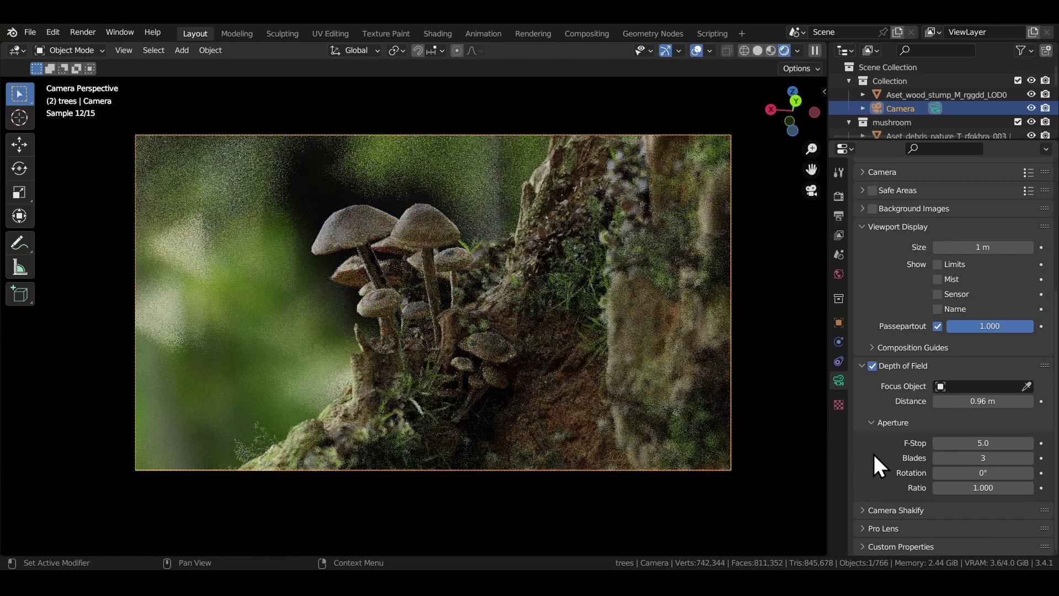
pyautogui.moveTo(872, 451); pyautogui.dragTo(885, 462)
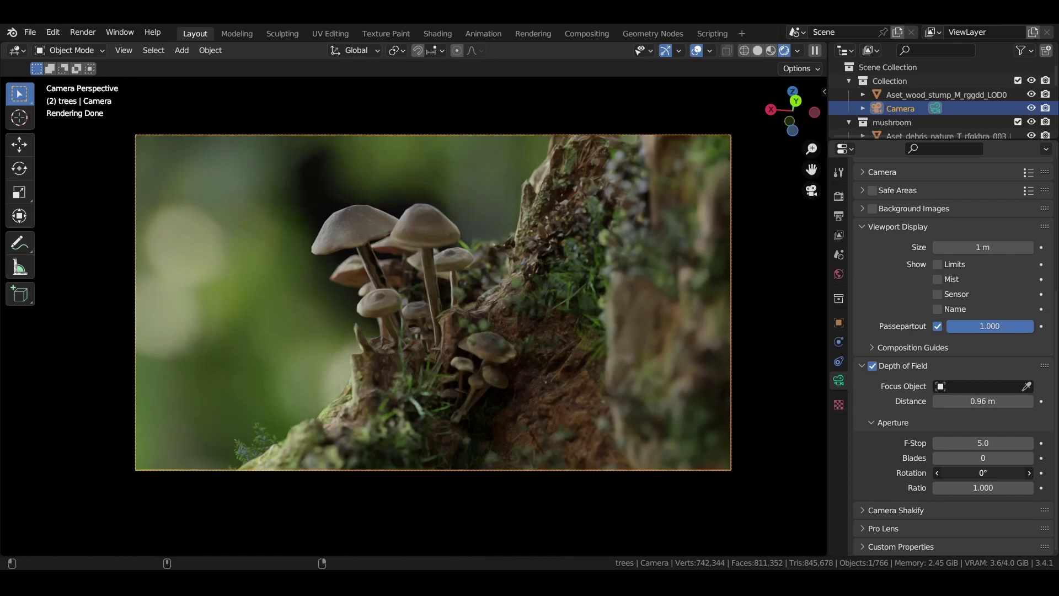
pyautogui.moveTo(983, 473); pyautogui.dragTo(987, 473)
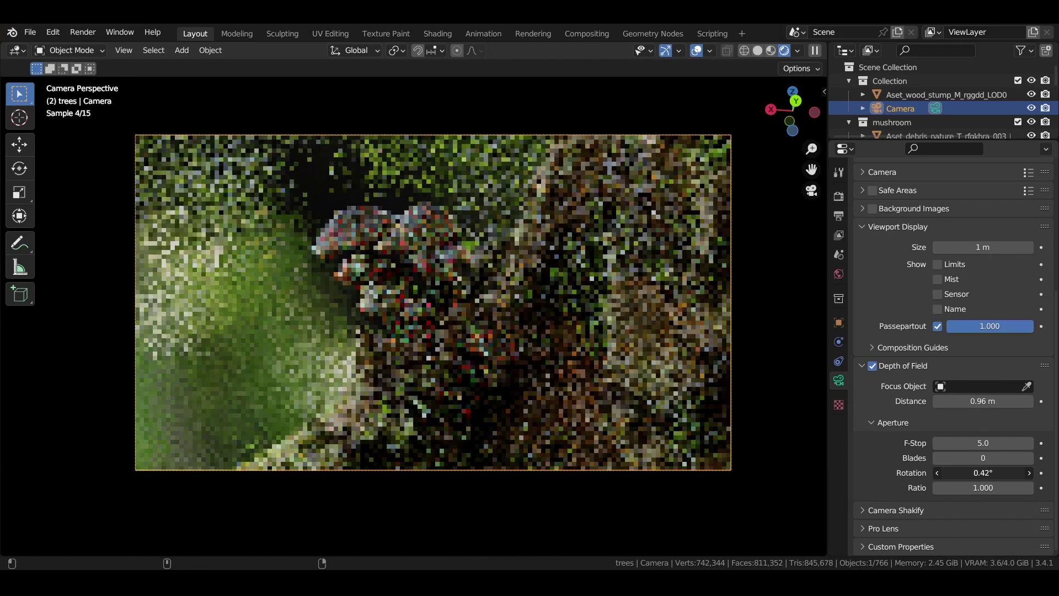
pyautogui.click(976, 475)
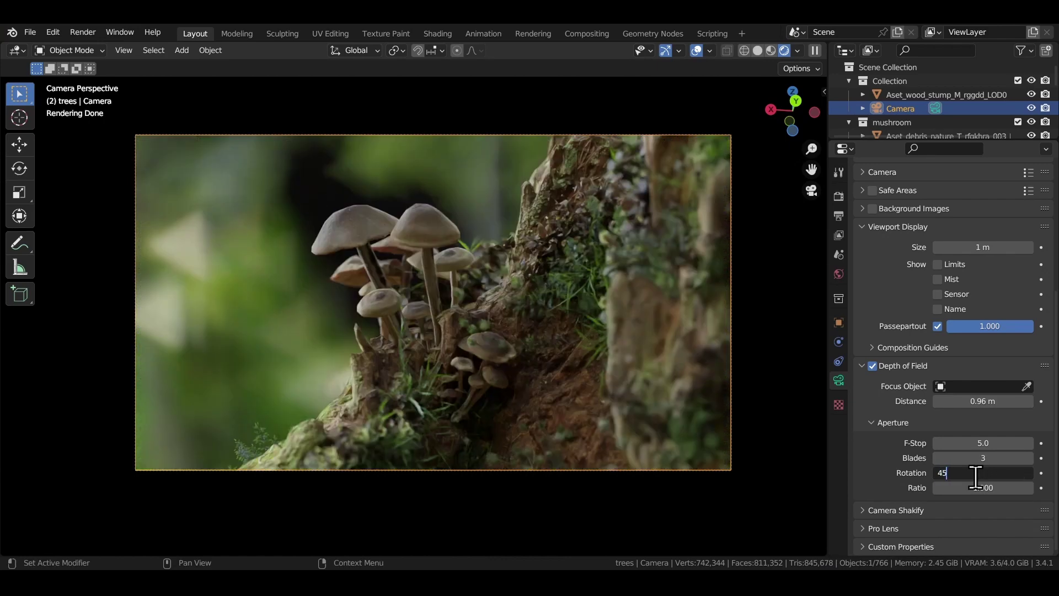
pyautogui.press('Return')
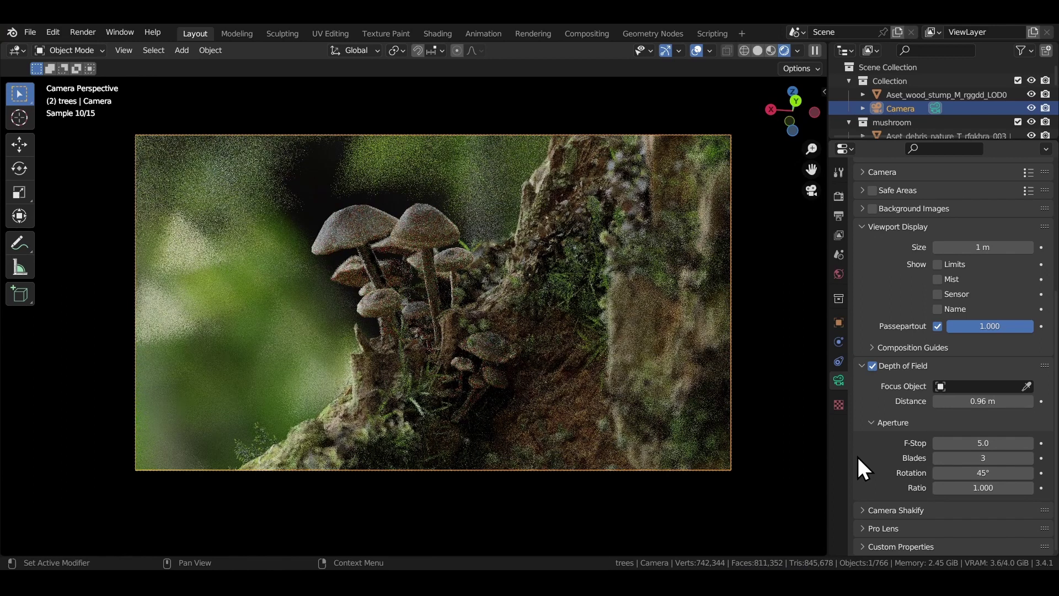
pyautogui.press('BackSpace')
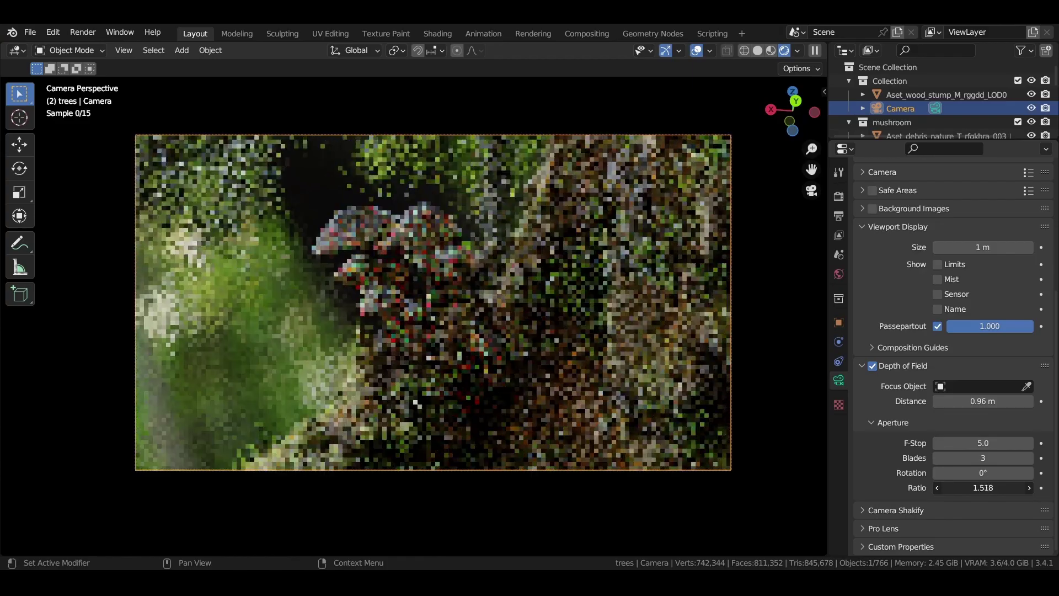
# Try aperture ratios 0.500 and 3.000, then return the ratio to 1.000.
pyautogui.write('2')
pyautogui.press('Return')
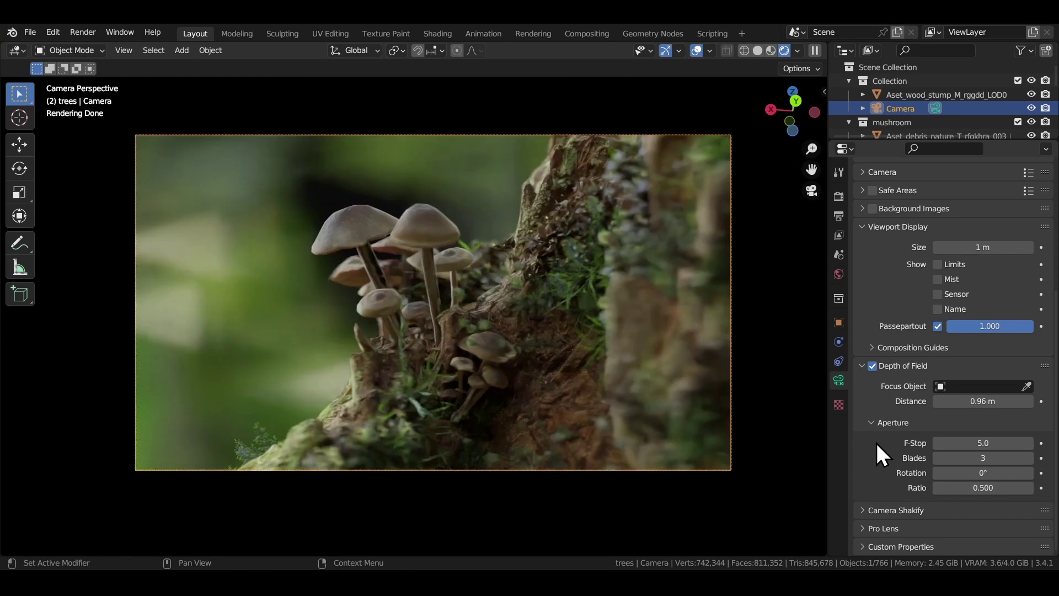
pyautogui.click(973, 488)
pyautogui.write('3')
pyautogui.press('Return')
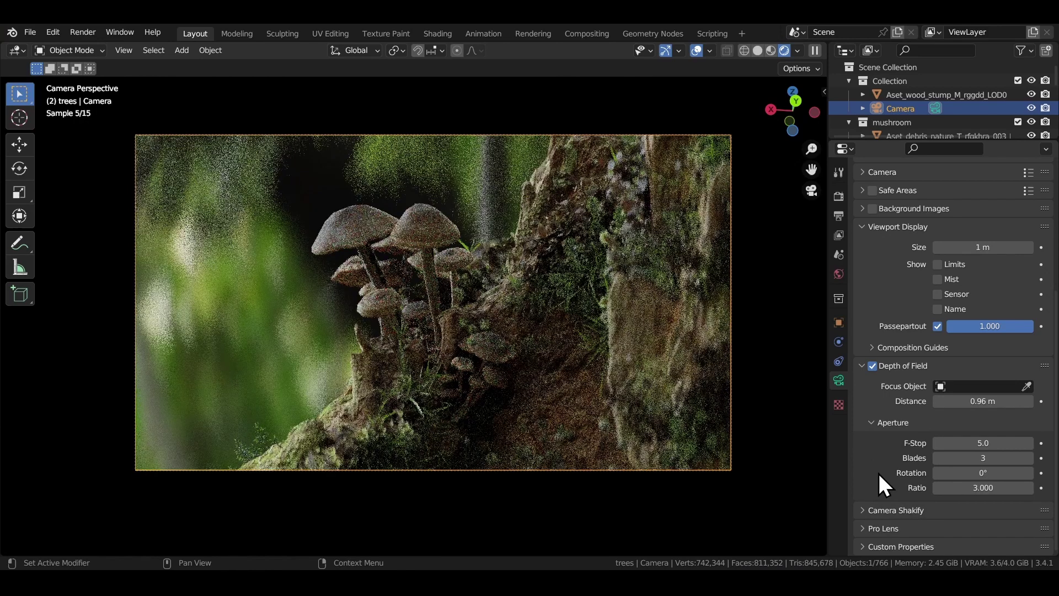
pyautogui.click(977, 489)
pyautogui.write('1')
pyautogui.press('Return')
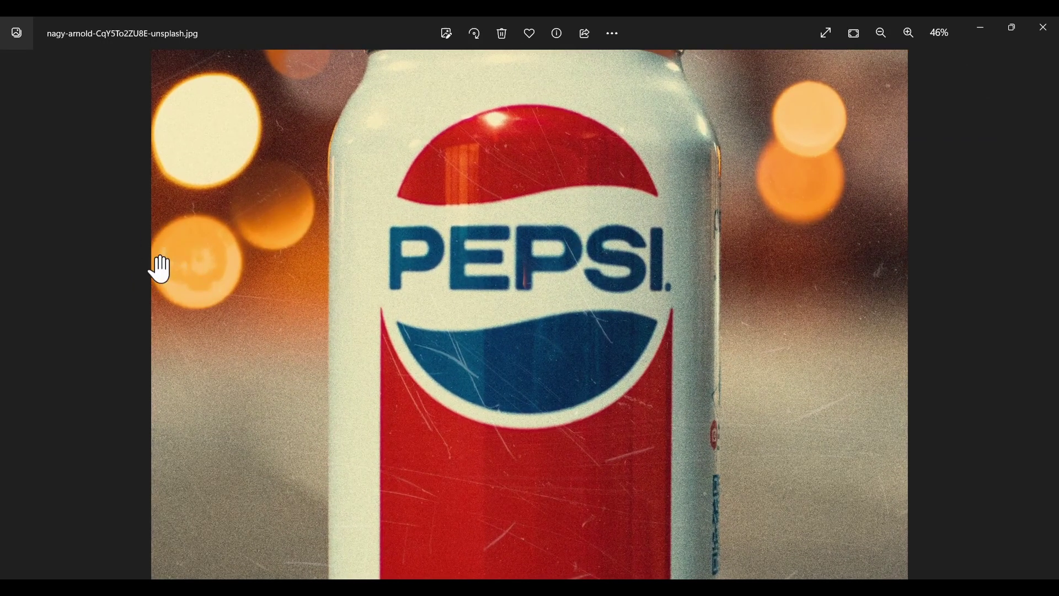
# Advance to mushroom_ps_1.jpg and zoom into its lower part to inspect the blurred green background.
pyautogui.press('Right')
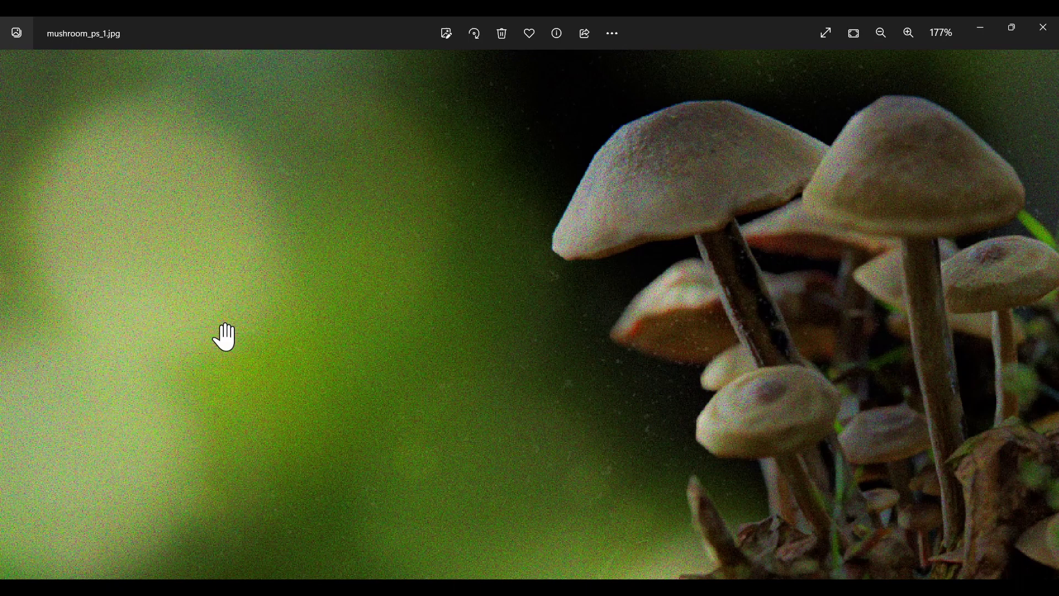
pyautogui.scroll(-1, 225, 337)
pyautogui.moveTo(225, 334); pyautogui.dragTo(228, 260)
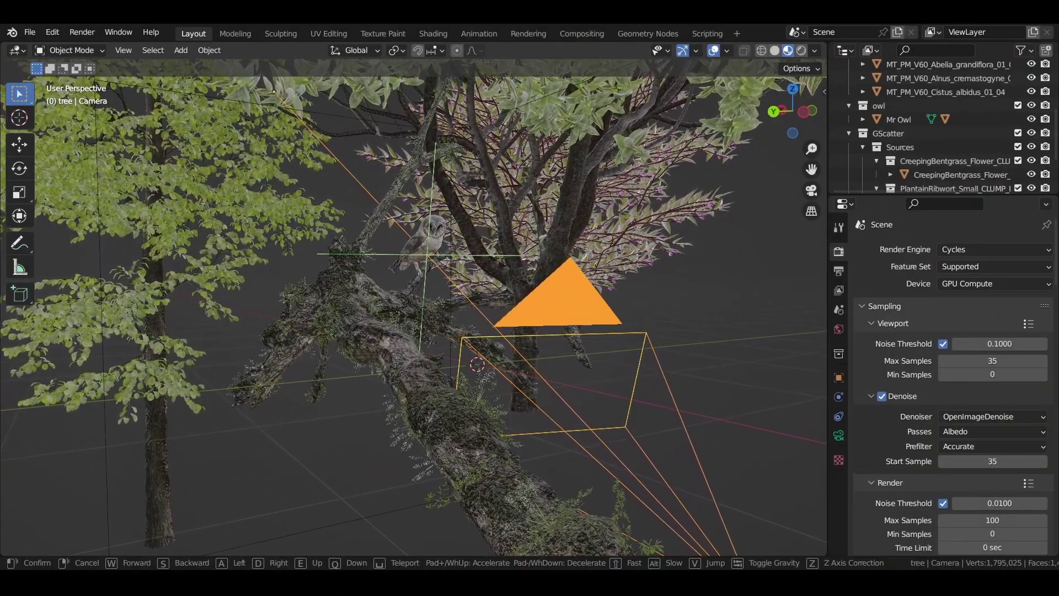
# Reduce the mushroom camera's Pro Lens Strength to 0.04 and Vignette Scale to 0.35.
pyautogui.press('w')
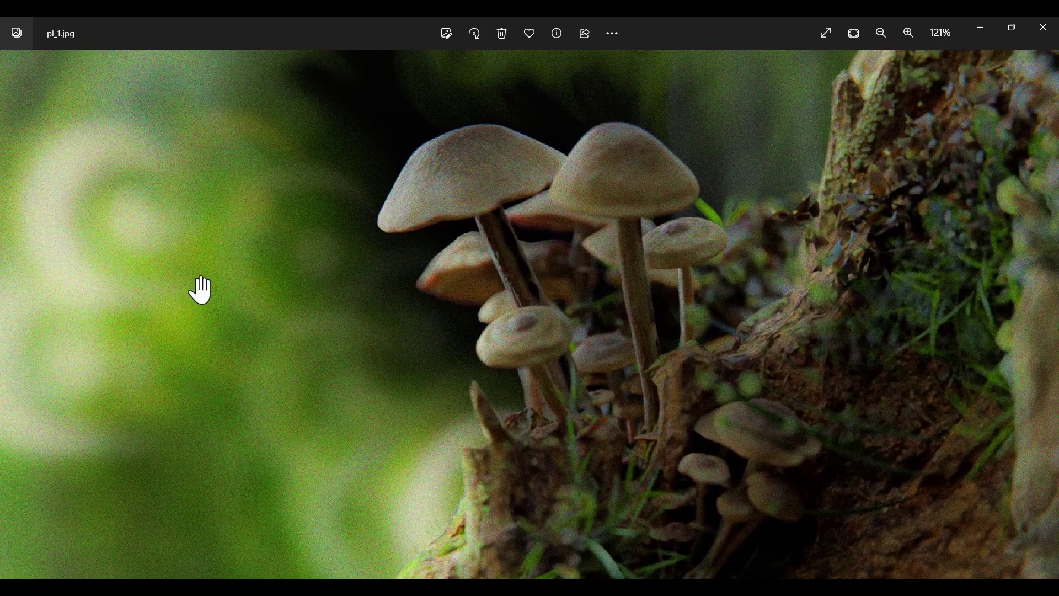
pyautogui.scroll(-3, 521, 325)
pyautogui.scroll(5, 940, 345)
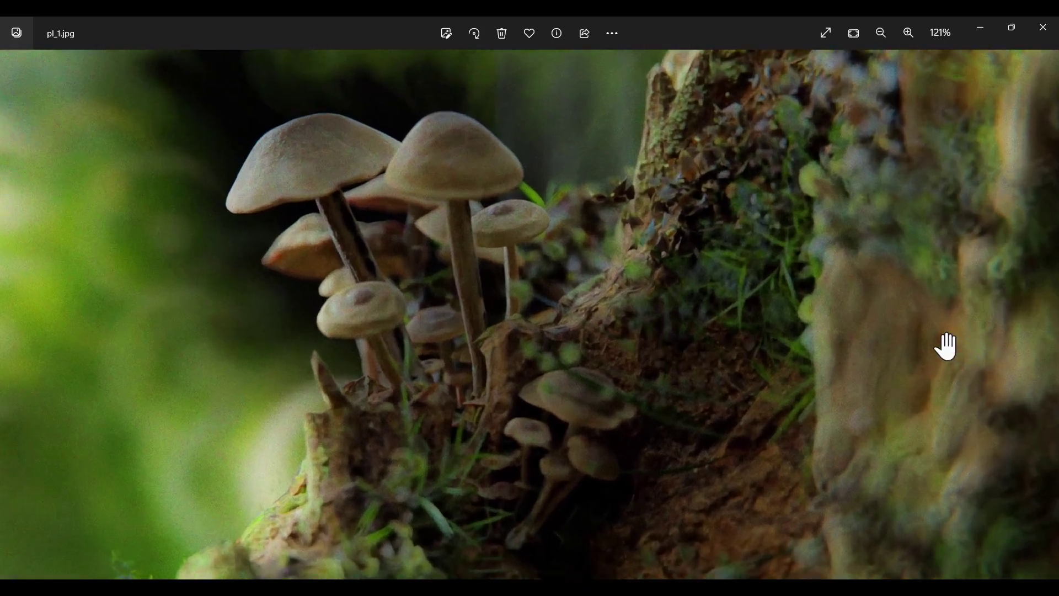
pyautogui.scroll(-5, 763, 354)
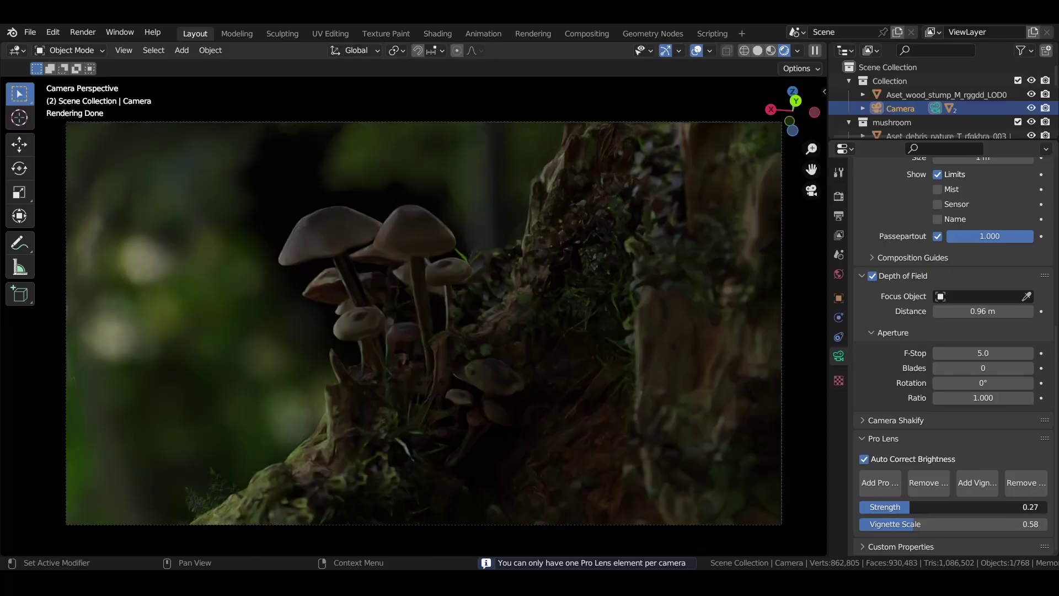
pyautogui.moveTo(910, 518); pyautogui.dragTo(869, 510)
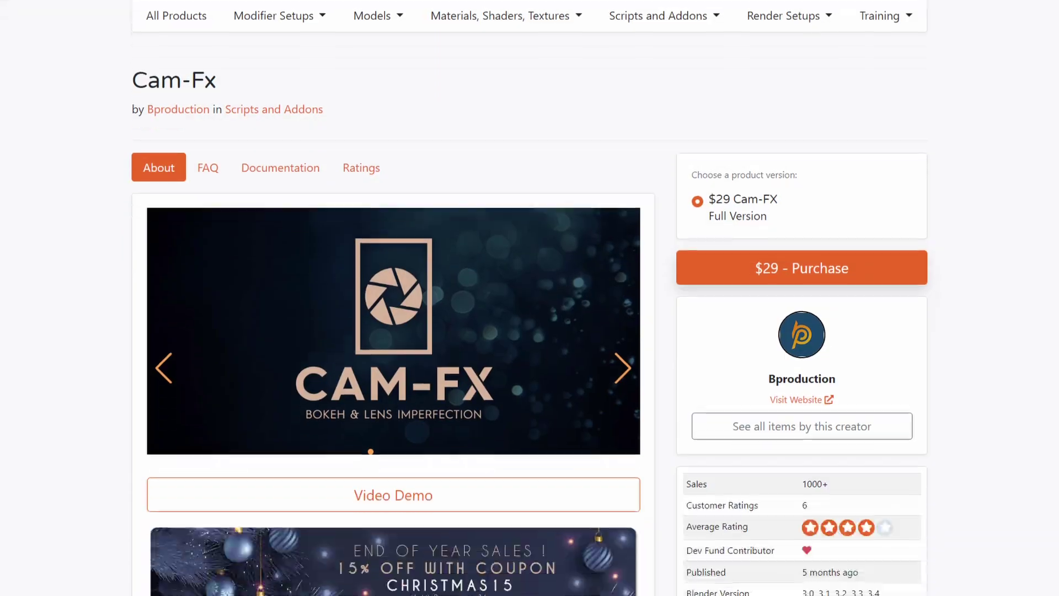
# Scroll the Cam-FX product page down to its description and bokeh example photos.
pyautogui.scroll(-10, 529, 297)
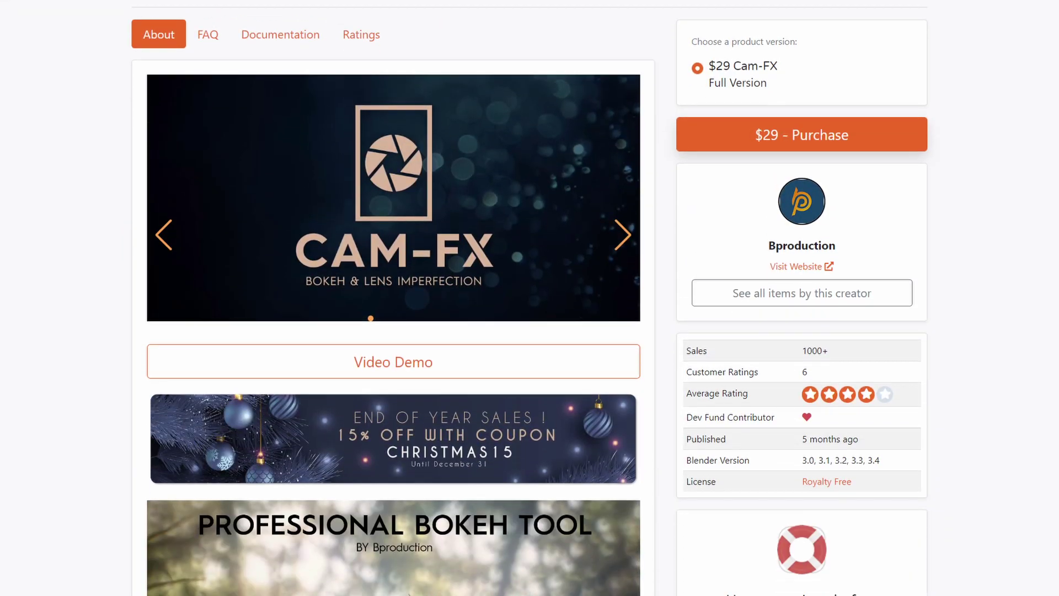
pyautogui.scroll(-10, 530, 298)
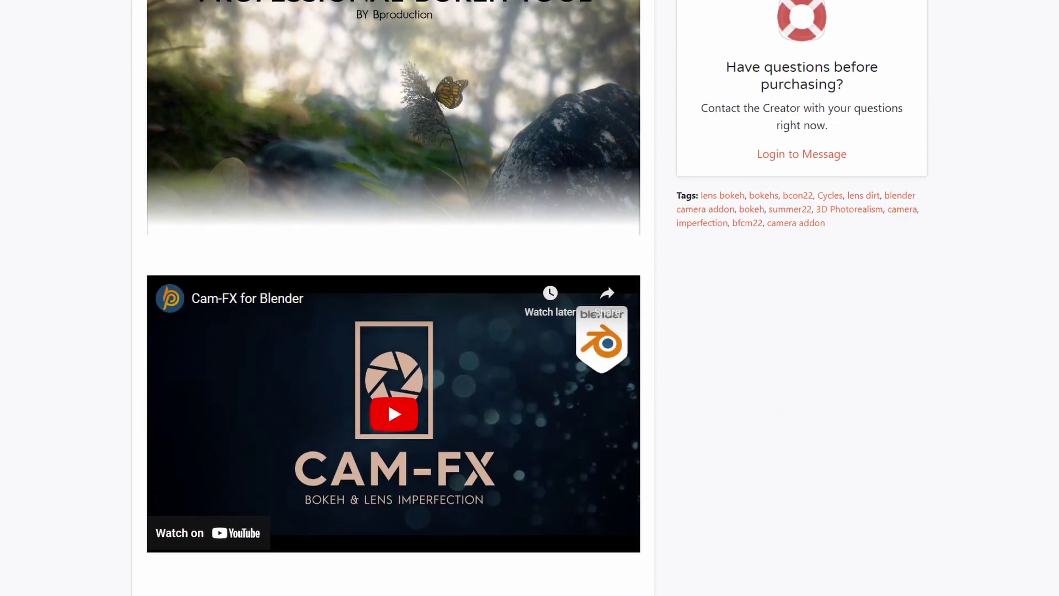
pyautogui.scroll(-10, 530, 297)
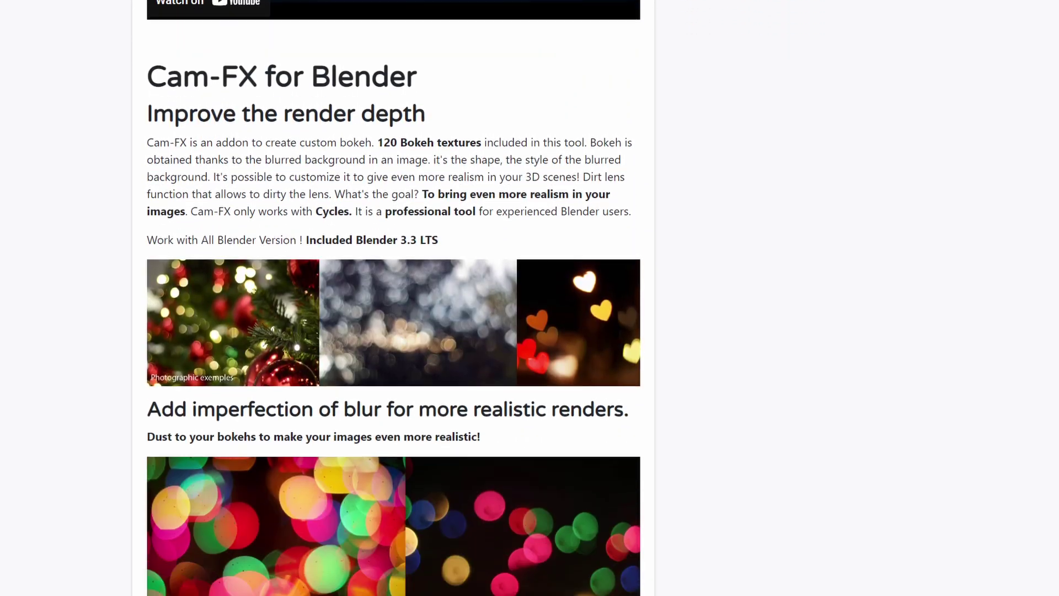
pyautogui.scroll(-10, 530, 298)
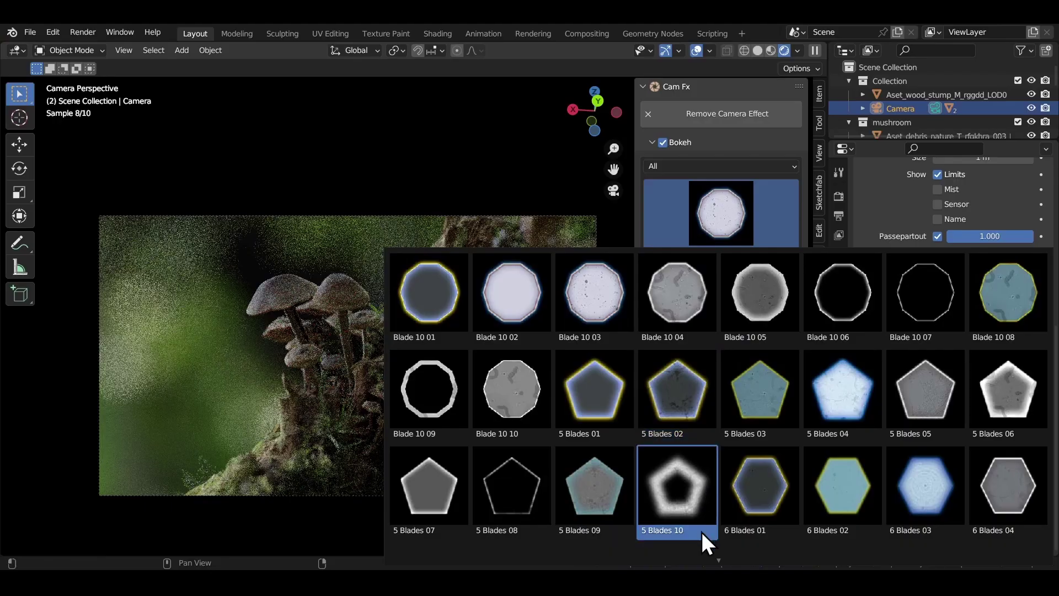
# Swap the Cam Fx lens dirt texture for Lens Dirt Random 13 from the texture grid.
pyautogui.moveTo(718, 559)
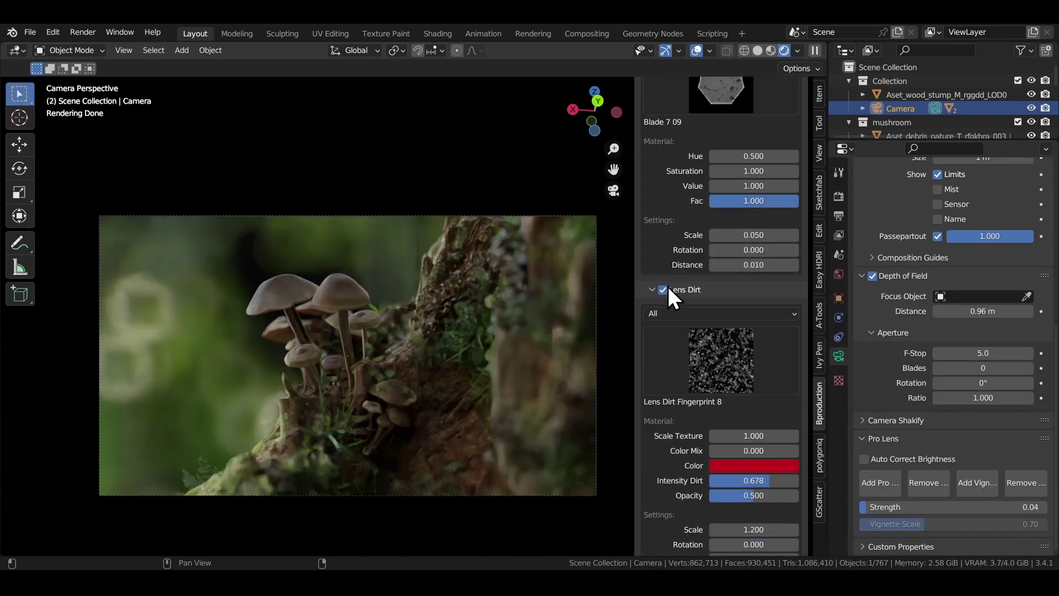
pyautogui.click(712, 359)
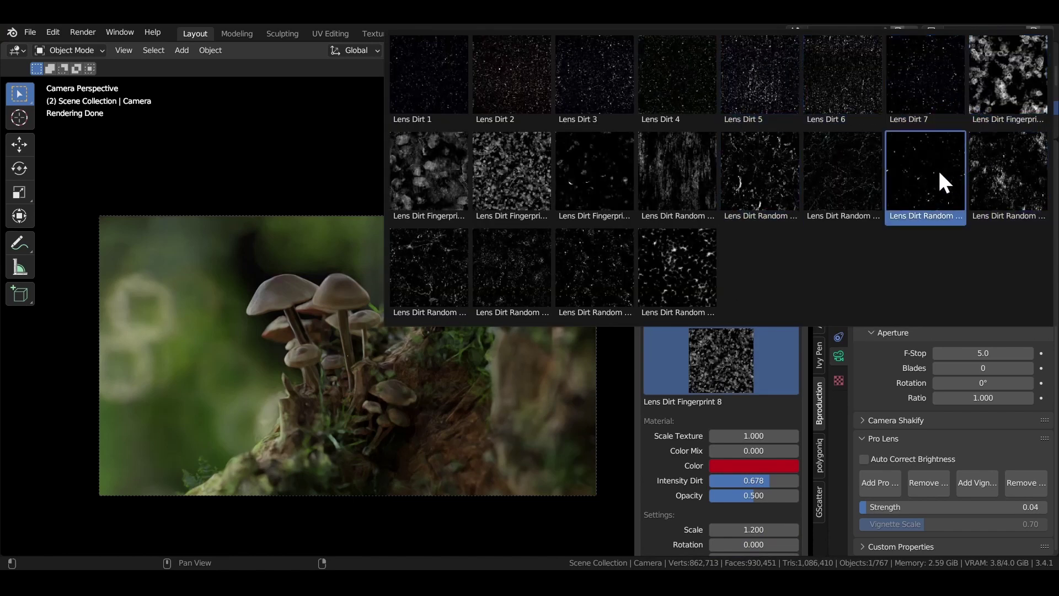
pyautogui.click(774, 178)
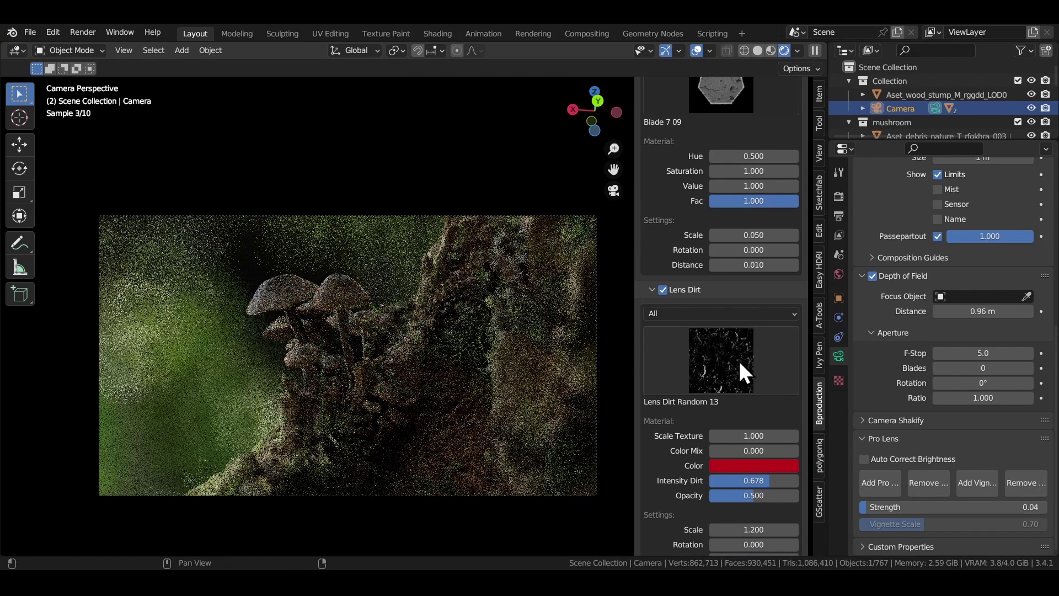
pyautogui.scroll(-2, 740, 374)
pyautogui.scroll(-4, 740, 374)
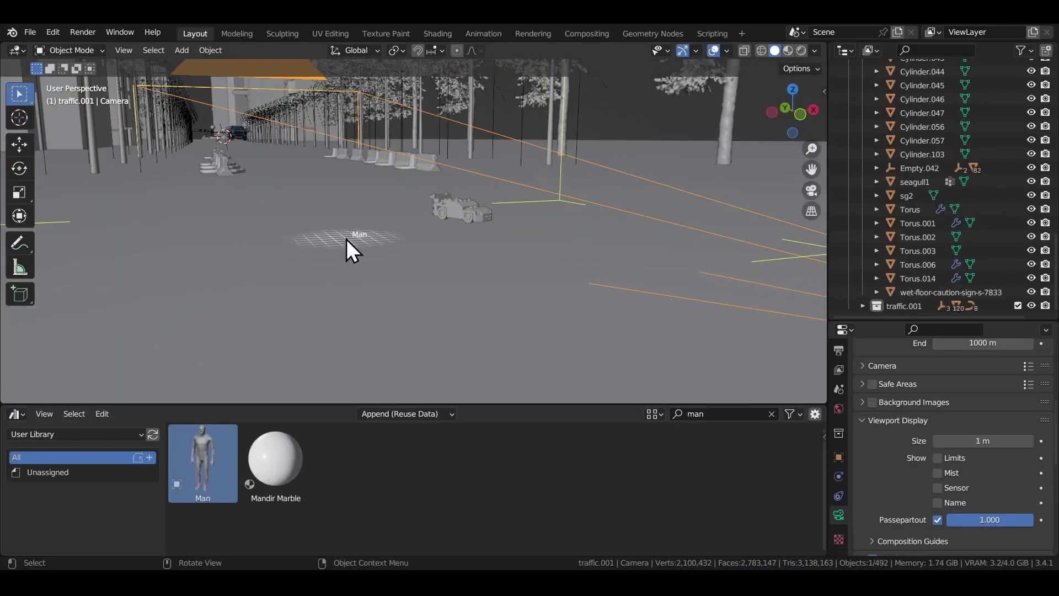
# Drop the Man asset into the street scene and position it as giant feet.
pyautogui.moveTo(346, 239); pyautogui.dragTo(347, 241)
pyautogui.press('g')
pyautogui.click(515, 231)
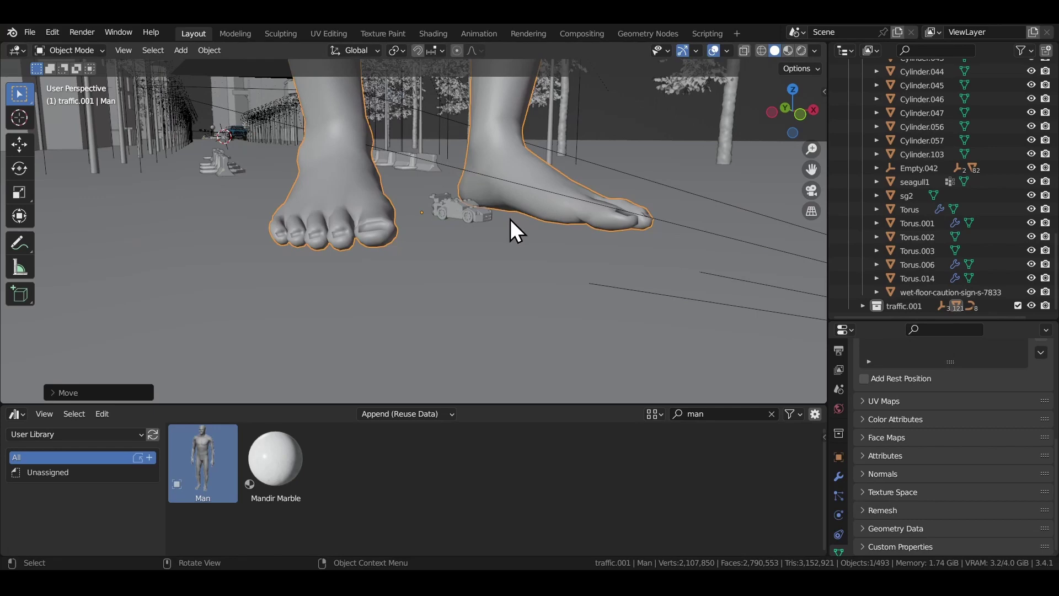
pyautogui.moveTo(514, 231); pyautogui.dragTo(448, 253, button='middle')
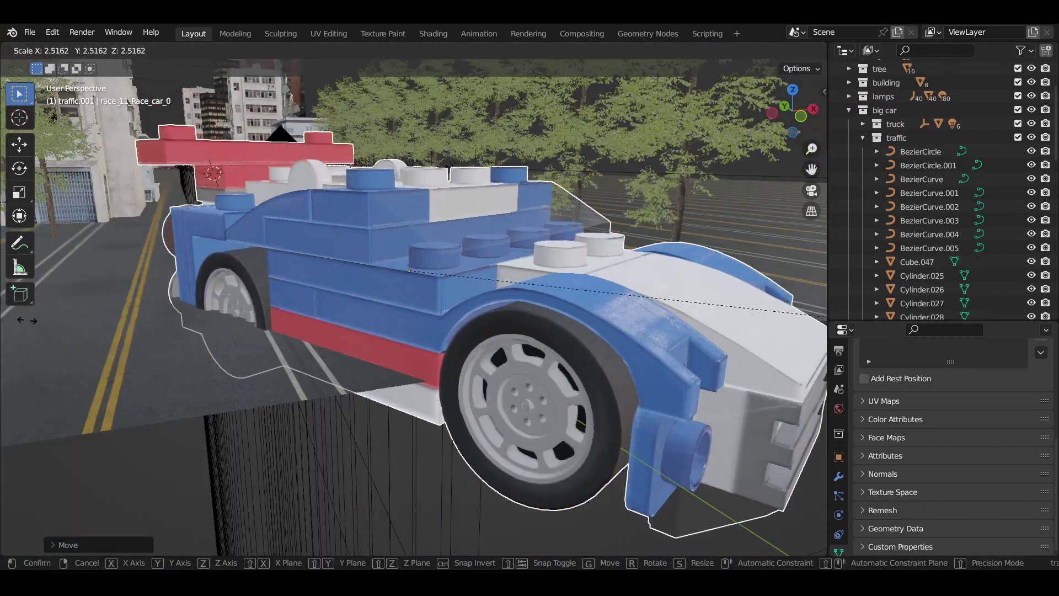
# Resize the race car and move it along Y.
pyautogui.press('Return')
pyautogui.press('g')
pyautogui.press('y')
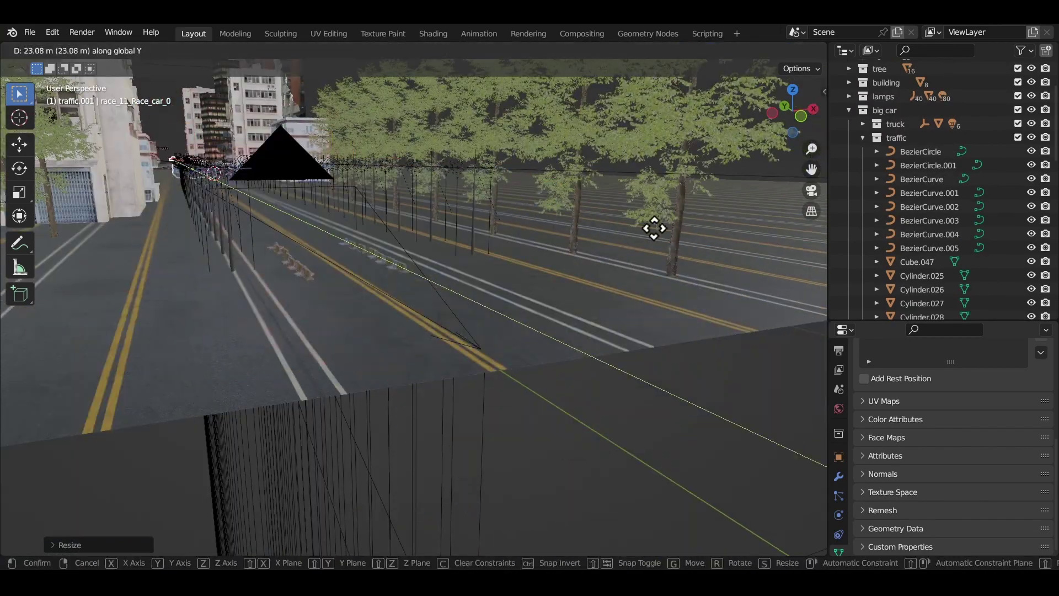
pyautogui.click(716, 253)
# Raise the scene camera along Z and adjust the DoF Distance to focus on the blue car.
pyautogui.press('KP_0')
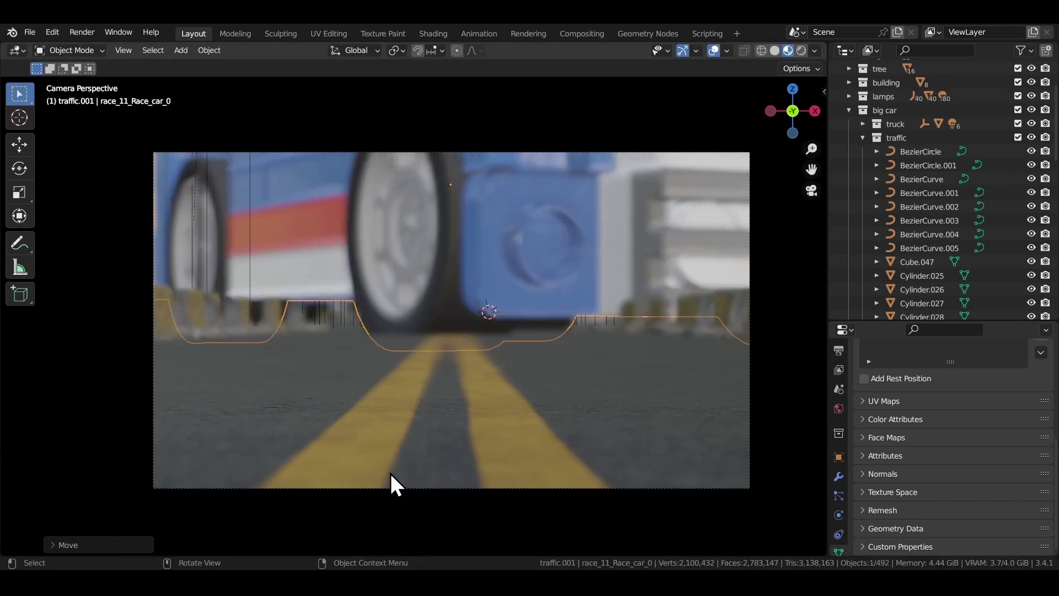
pyautogui.click(399, 488)
pyautogui.press('g')
pyautogui.press('z')
pyautogui.click(704, 413)
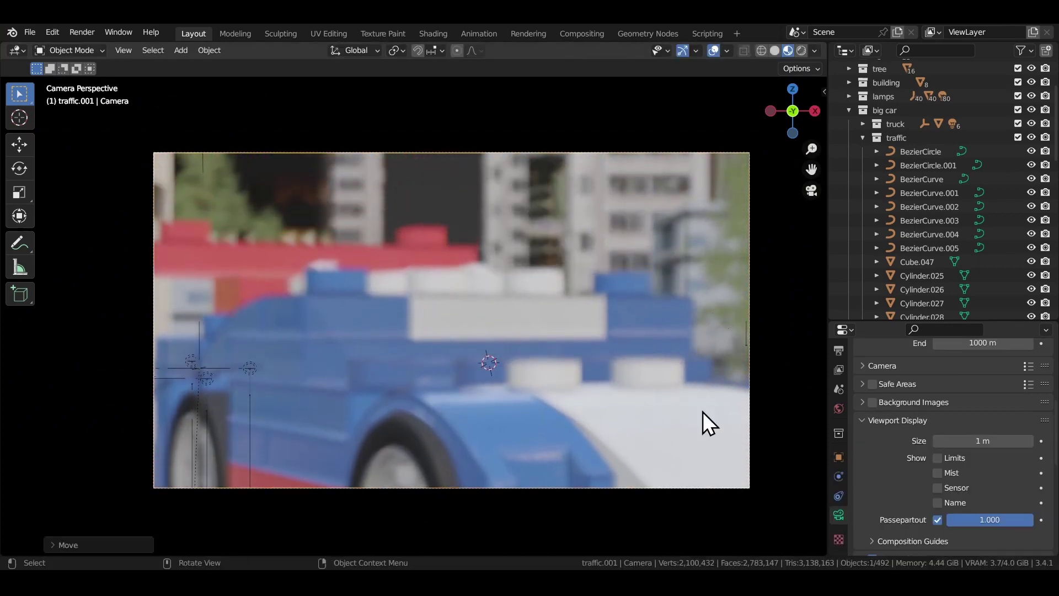
pyautogui.scroll(-5, 901, 508)
pyautogui.moveTo(971, 462)
pyautogui.mouseDown()
pyautogui.moveTo(949, 462)
pyautogui.moveTo(987, 462)
pyautogui.mouseUp()
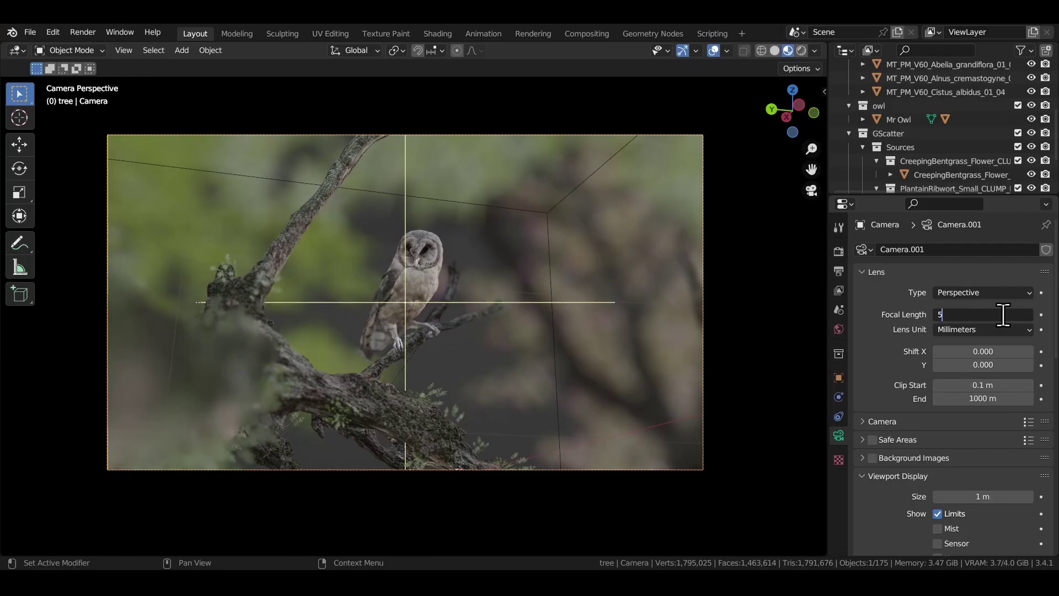
# Set the owl camera's focal length to 5000, switch to Orthographic, then to Panoramic.
pyautogui.press('Return')
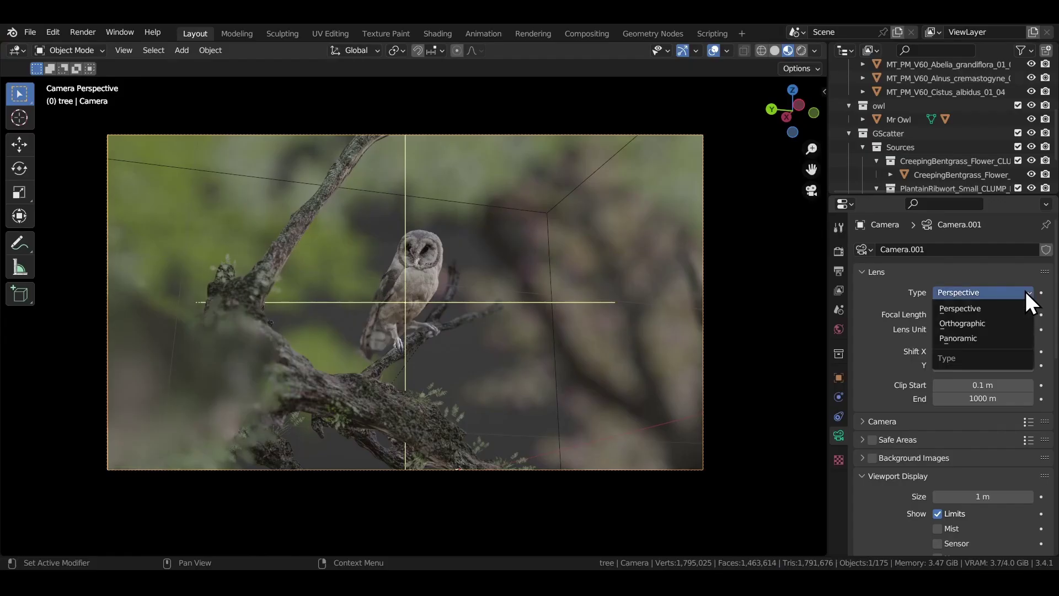
pyautogui.click(981, 327)
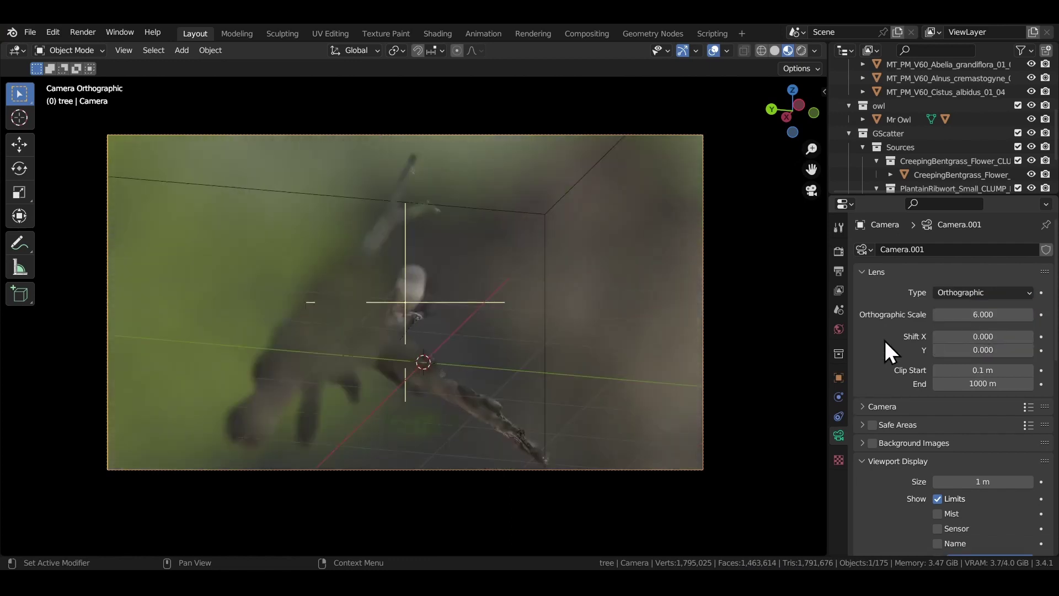
pyautogui.click(1007, 296)
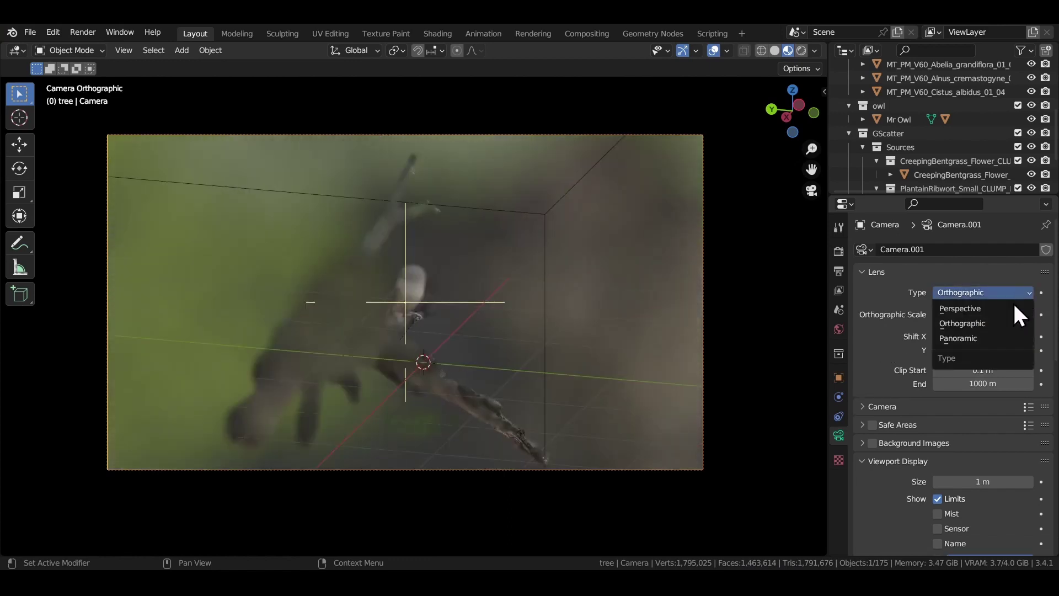
pyautogui.click(995, 337)
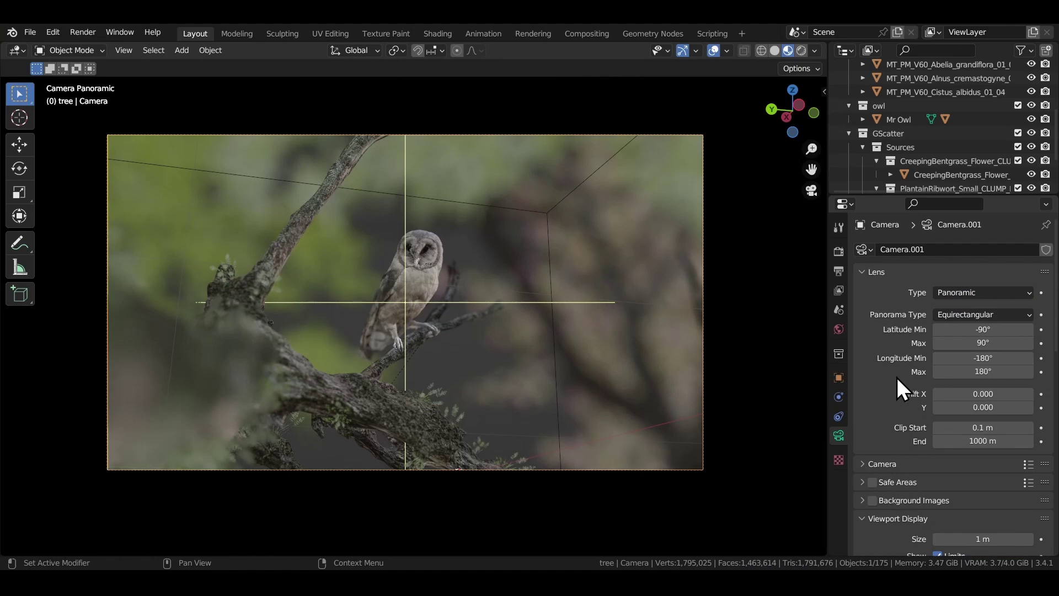
# Try Fisheye Lens Polynomial and Fisheye Equisolid panoramas, settling on Fisheye Equidistant.
pyautogui.click(1000, 316)
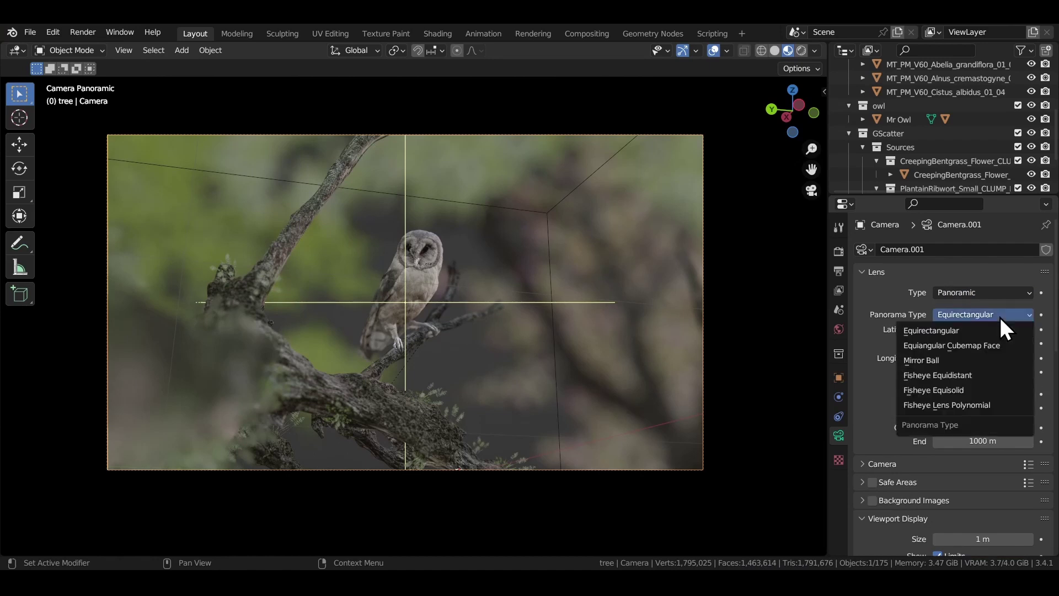
pyautogui.click(992, 405)
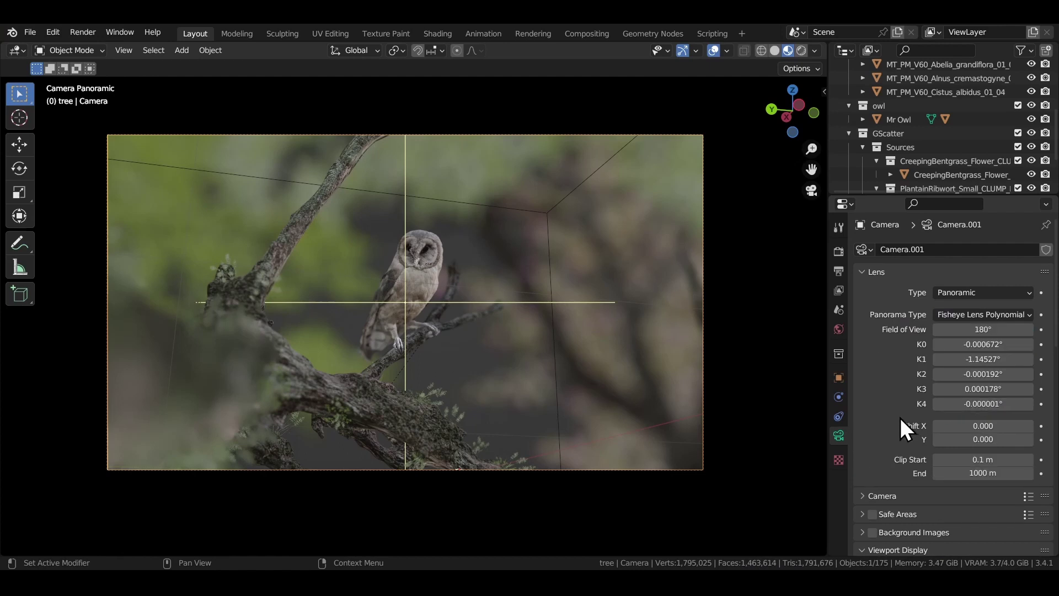
pyautogui.click(948, 316)
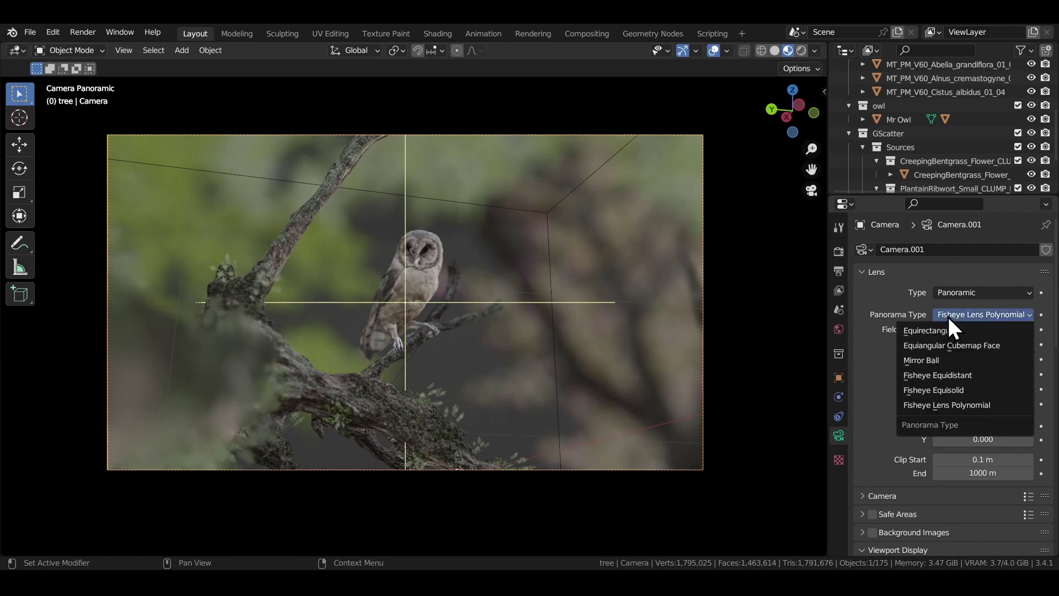
pyautogui.click(951, 390)
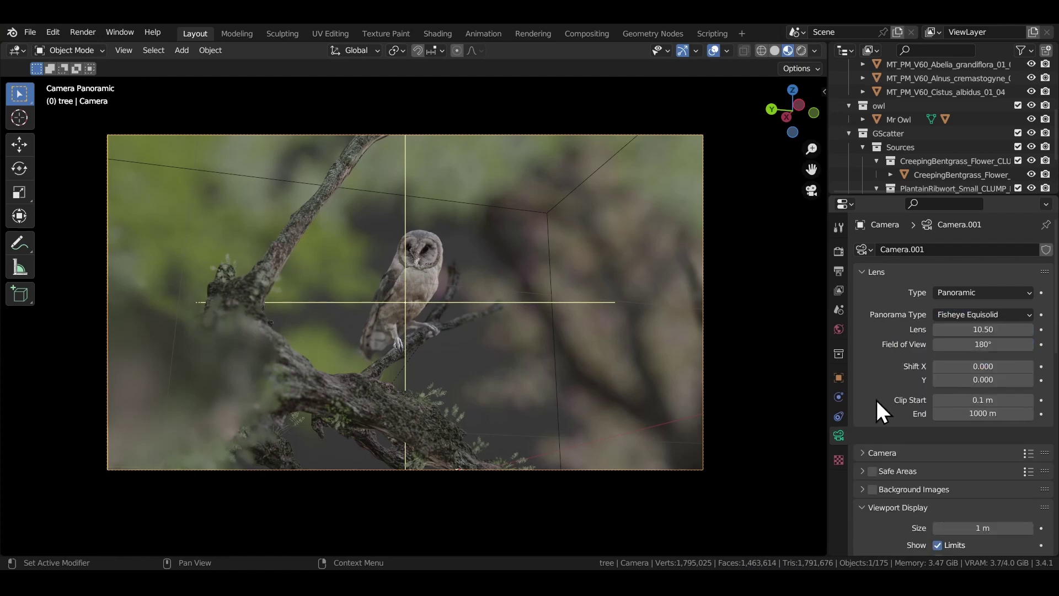
pyautogui.click(943, 315)
pyautogui.click(932, 376)
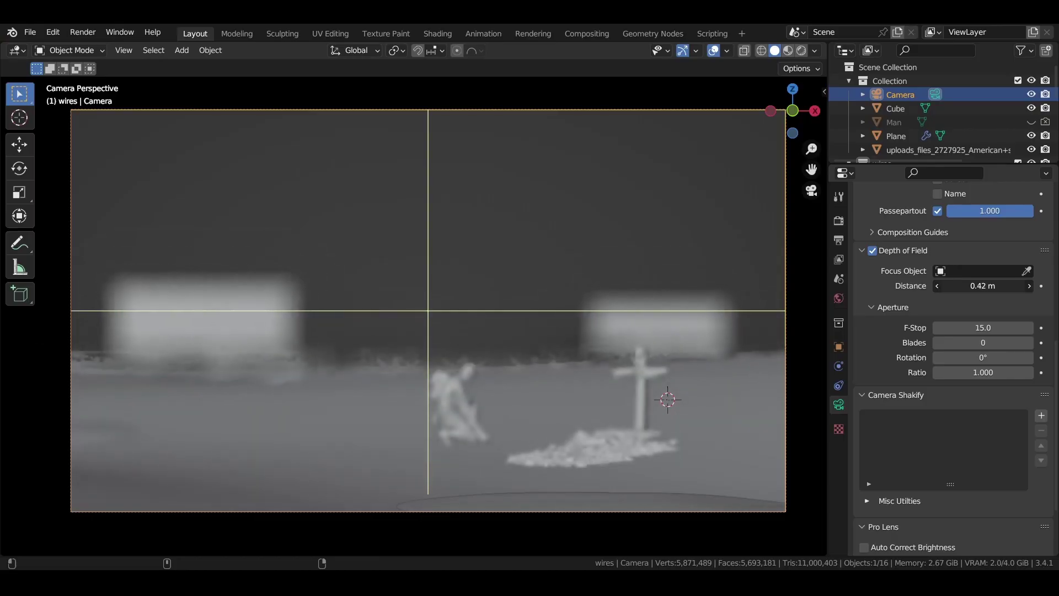
# Set the kneeling-soldier camera's focus distance to 0.5 m, then move the owl scene's Empty along X.
pyautogui.moveTo(983, 285); pyautogui.dragTo(988, 286)
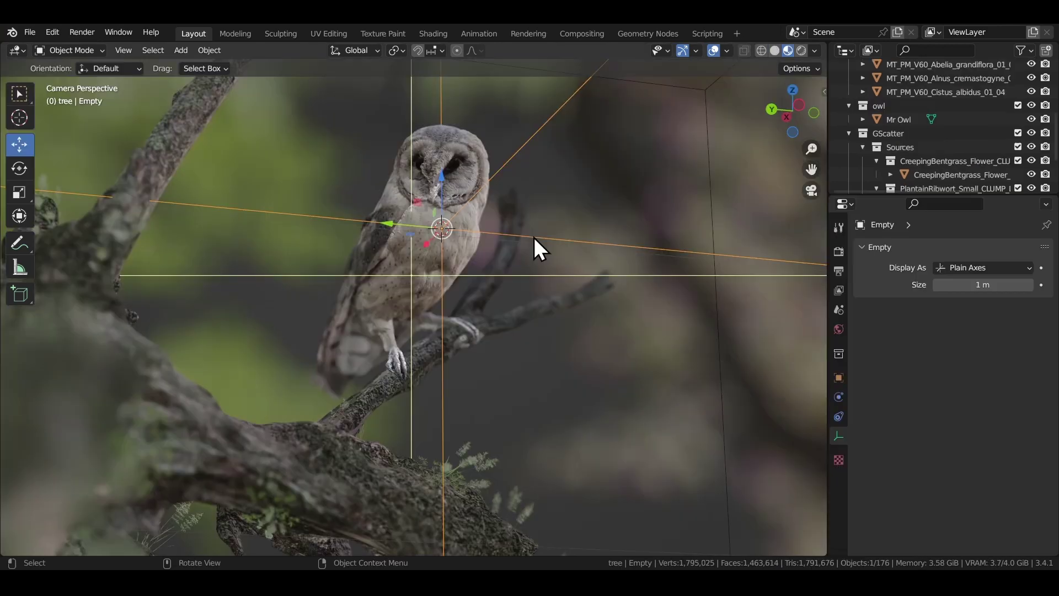
pyautogui.press('g')
pyautogui.press('x')
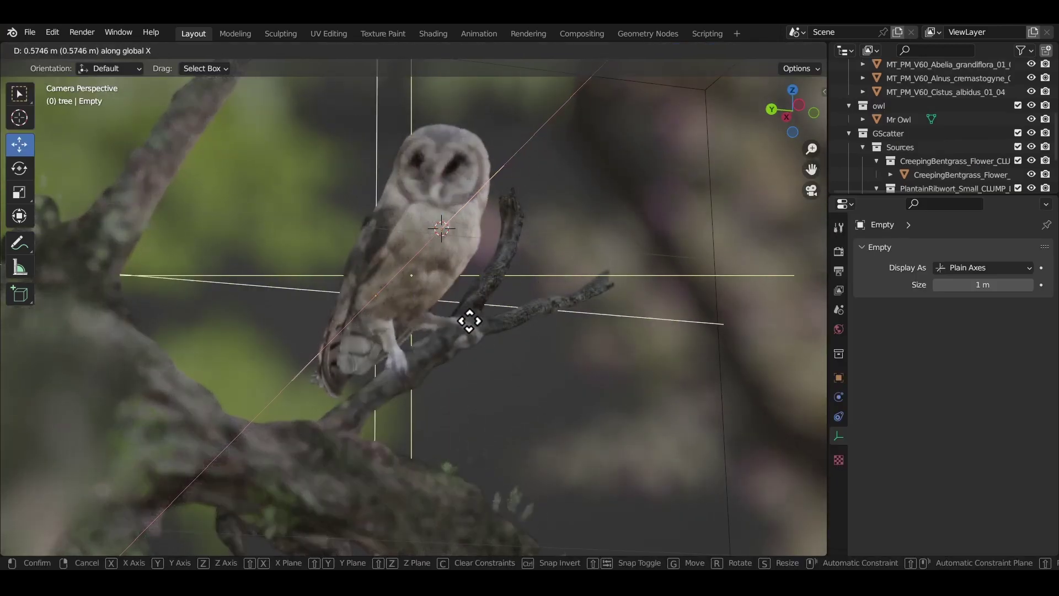